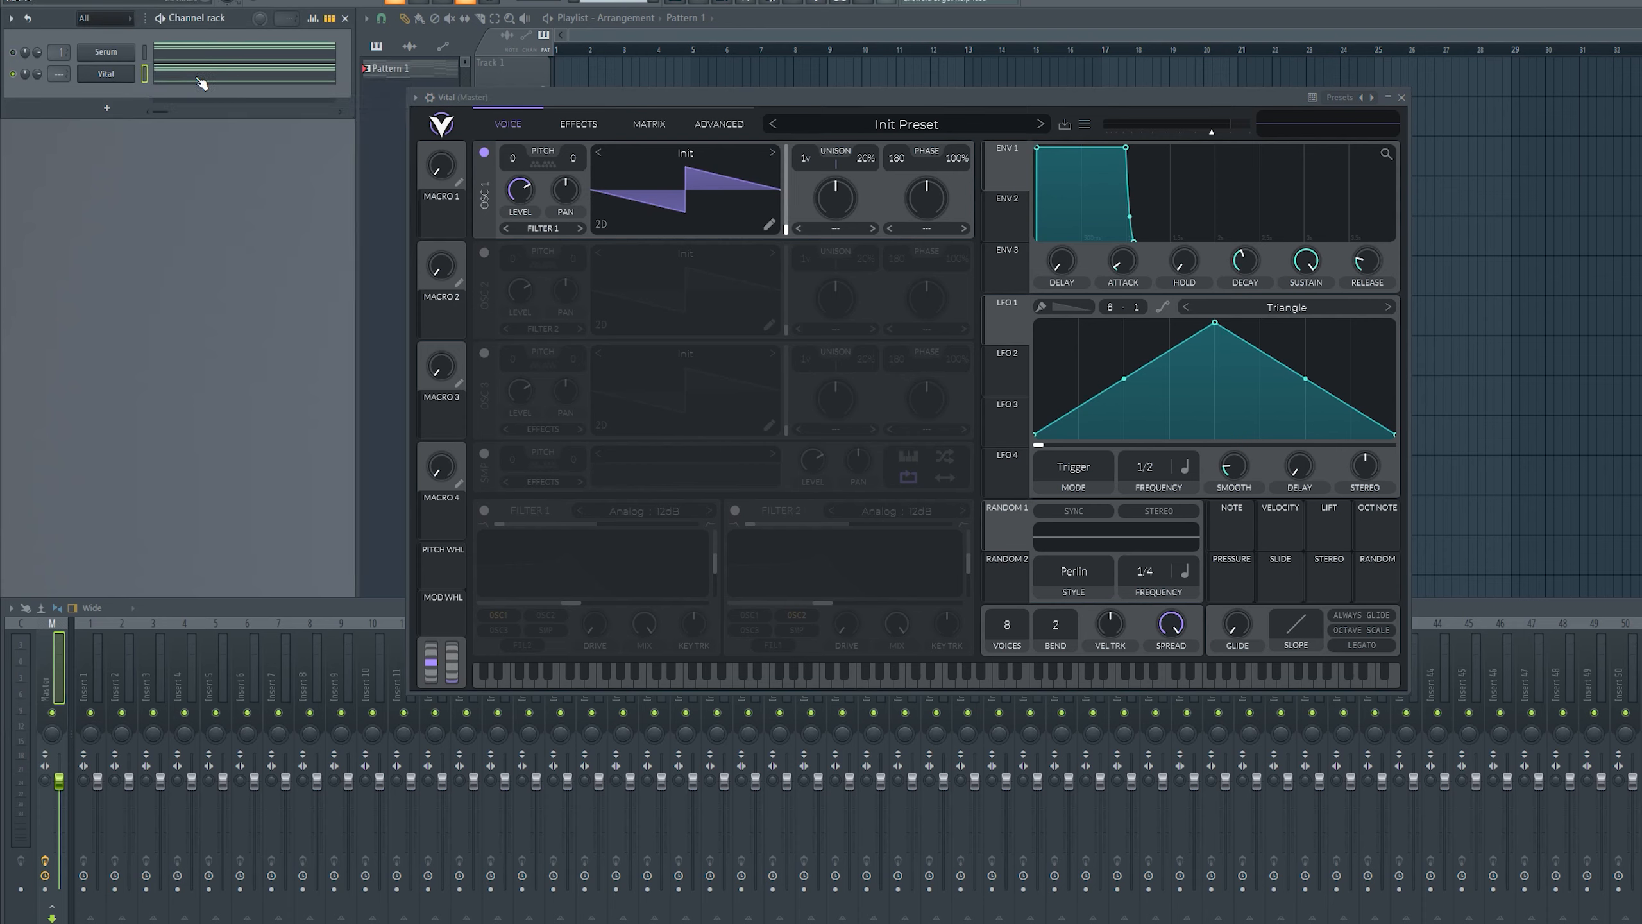
Open the Vital channel's notes in the piano roll and play the chord pattern
left_click(199, 82)
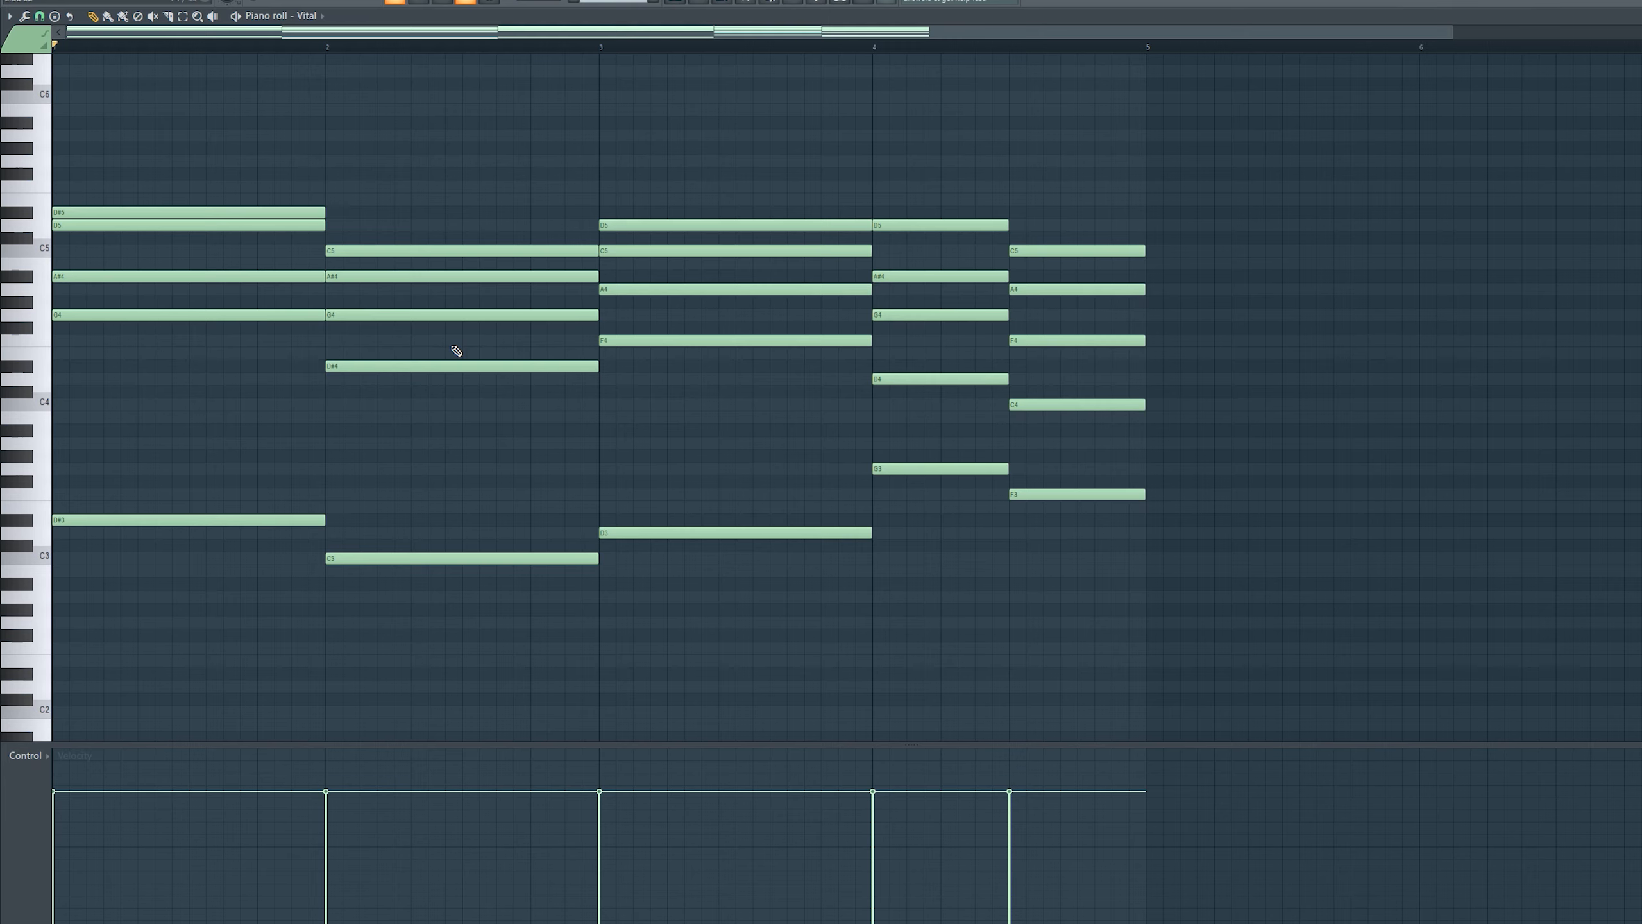
key("space")
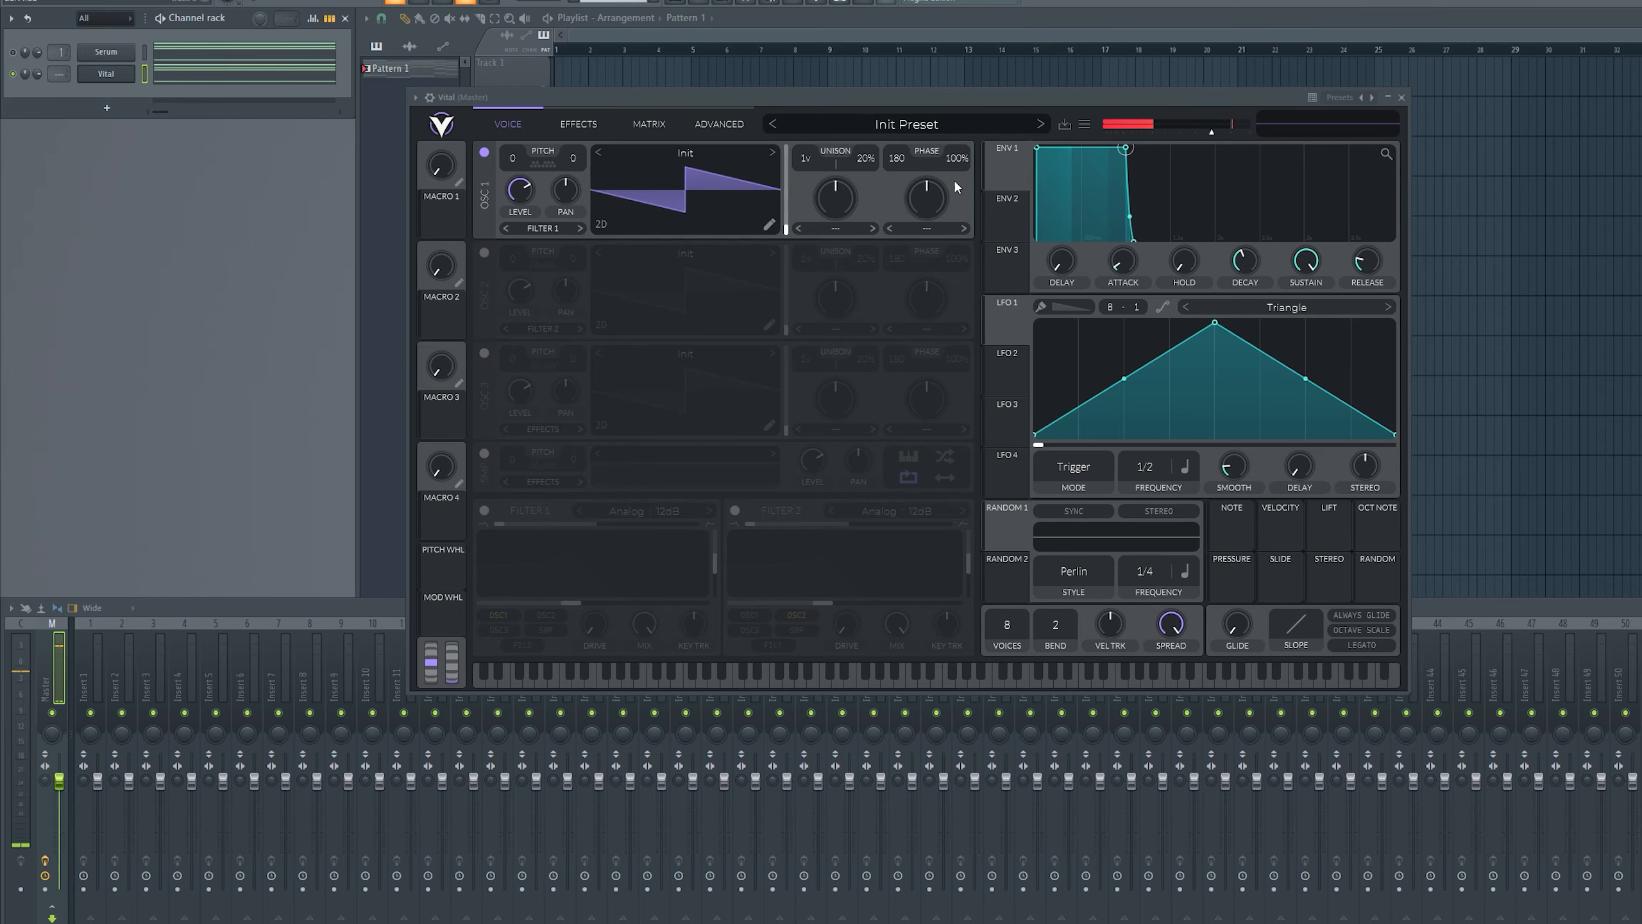
Set OSC 1's unison to 8 voices with 4% detune
left_click_drag(847, 98, 878, 93)
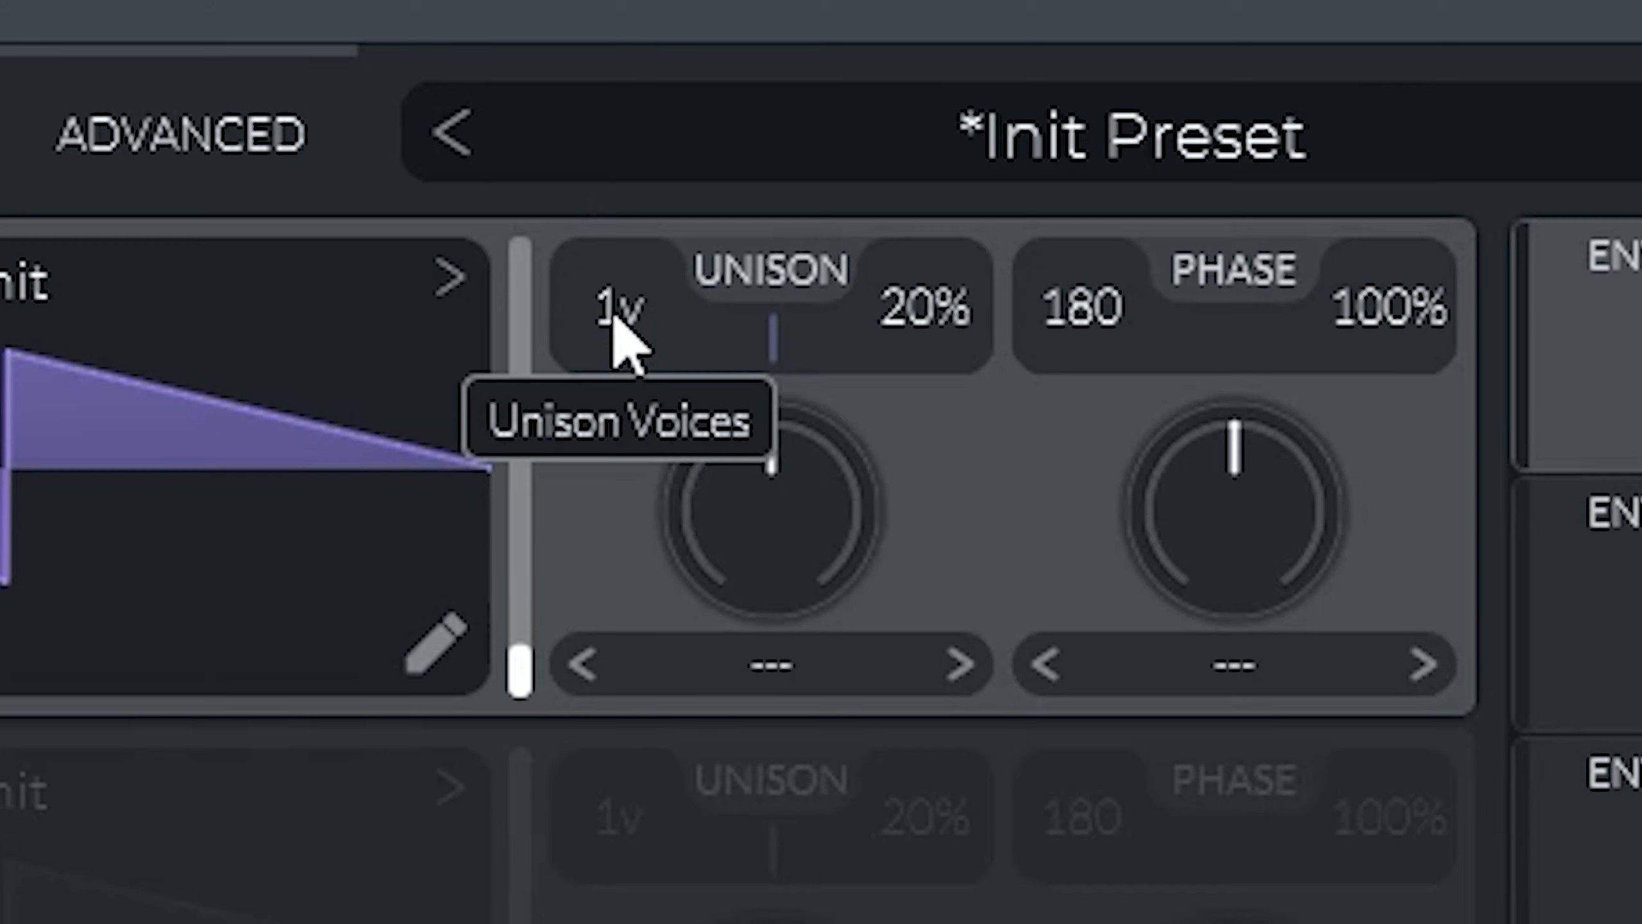
left_click_drag(835, 153, 848, 114)
left_click_drag(696, 133, 696, 91)
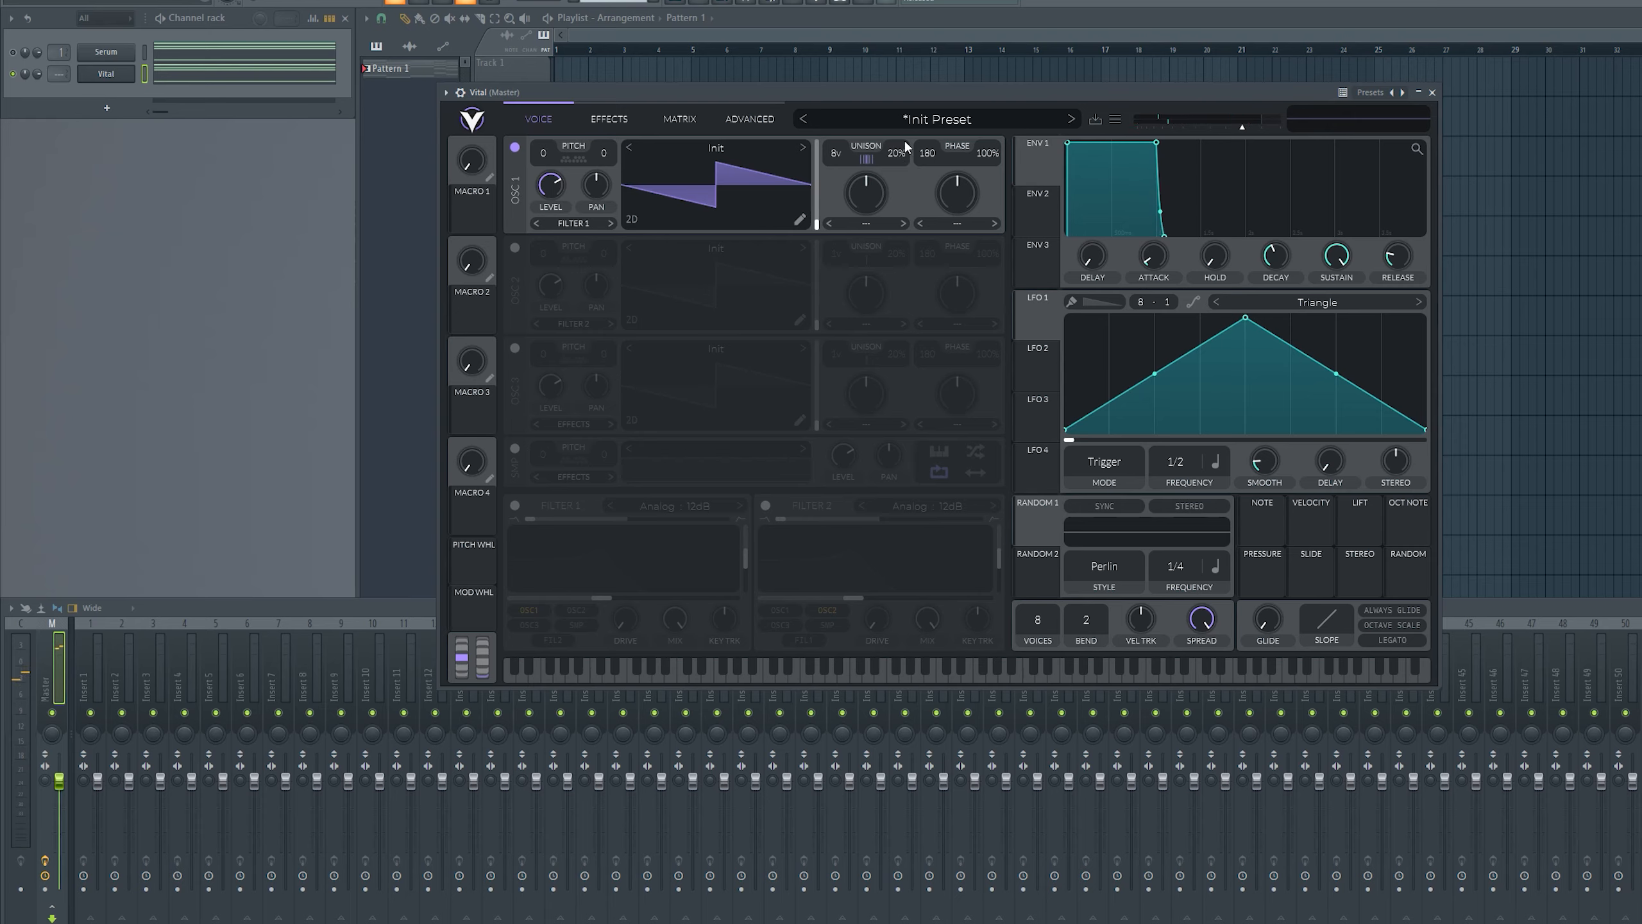
left_click_drag(898, 158, 903, 199)
Enable OSC 2, load the Basic Shapes wavetable and move its frame to the square wave
left_click(515, 247)
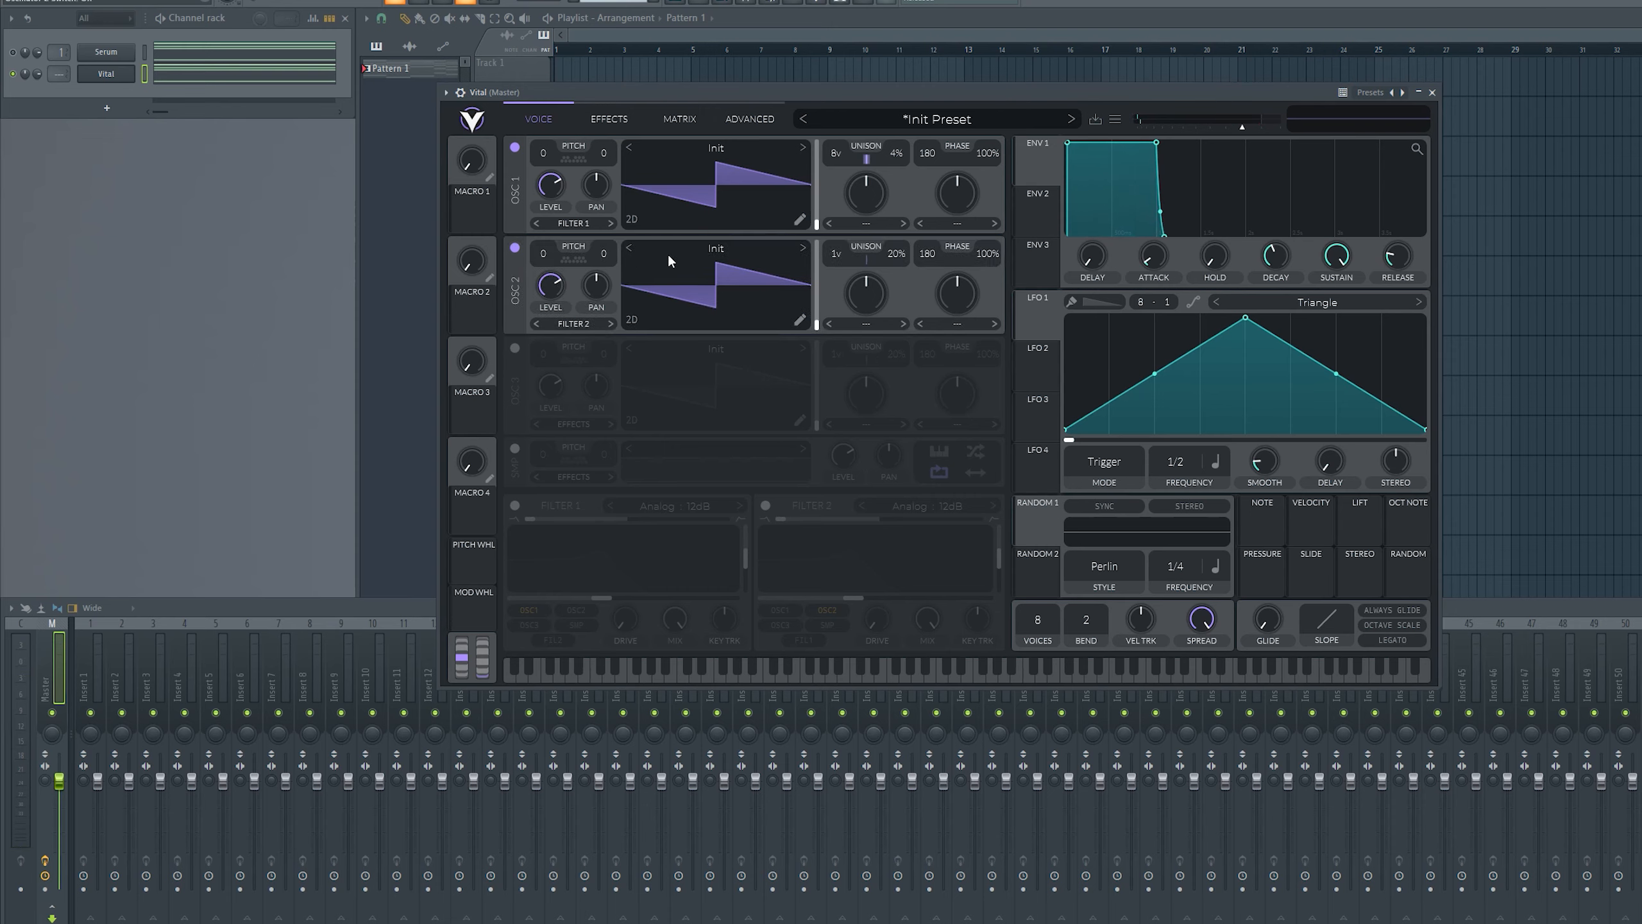
left_click(806, 249)
left_click_drag(816, 324, 814, 300)
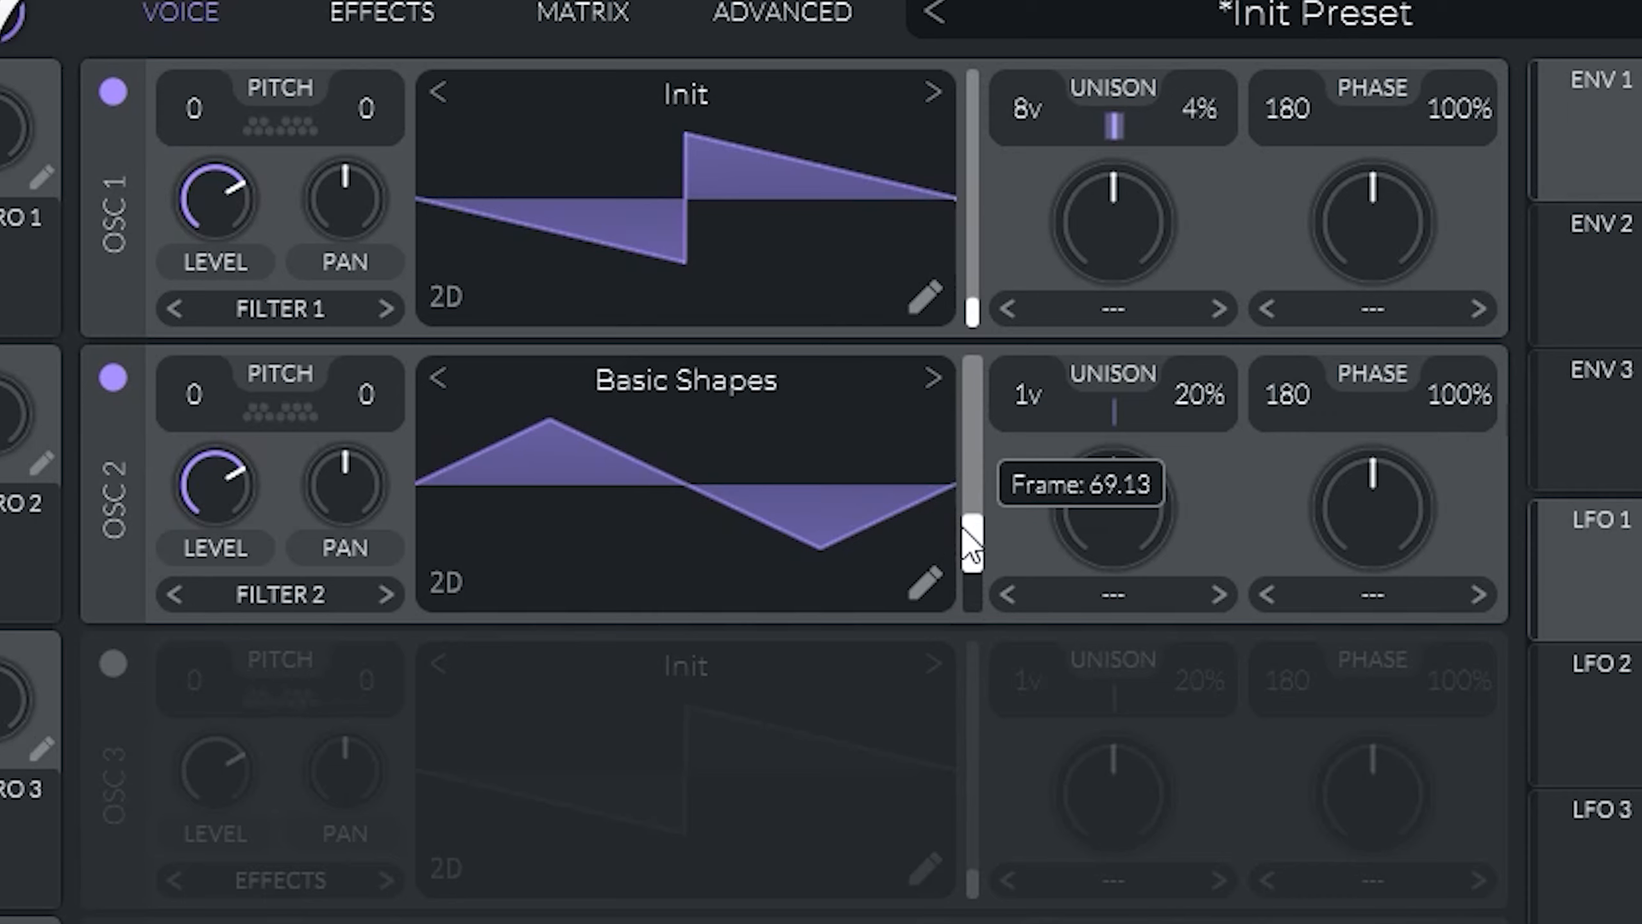
left_click_drag(970, 544, 974, 453)
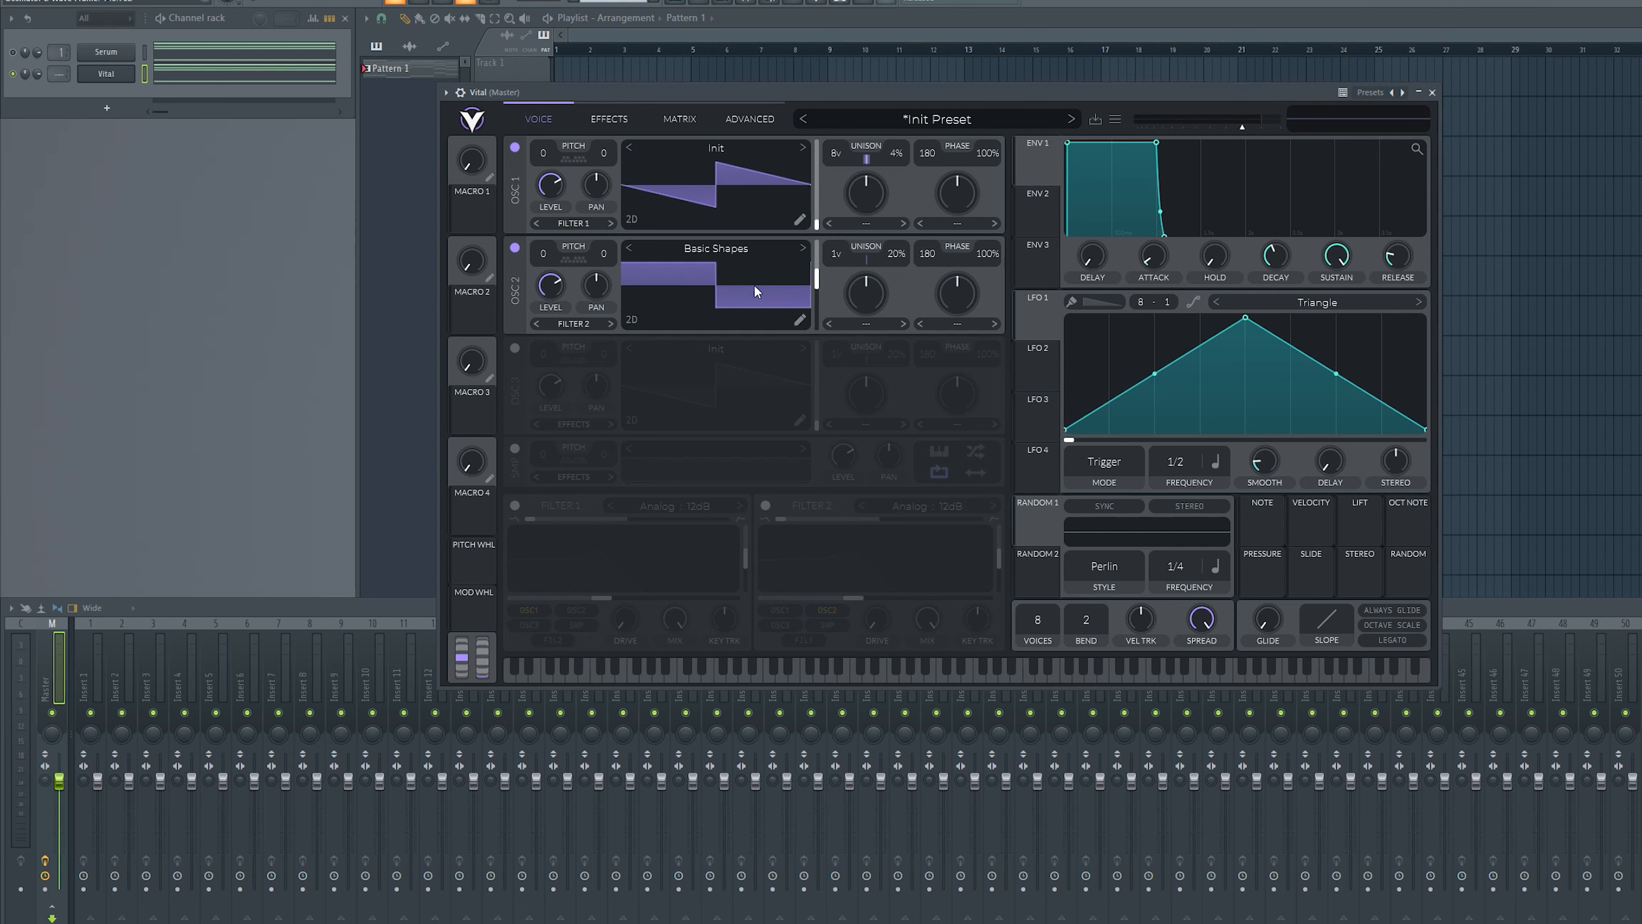
Play the pattern and lower OSC 2's level so it sits beneath OSC 1
key("space")
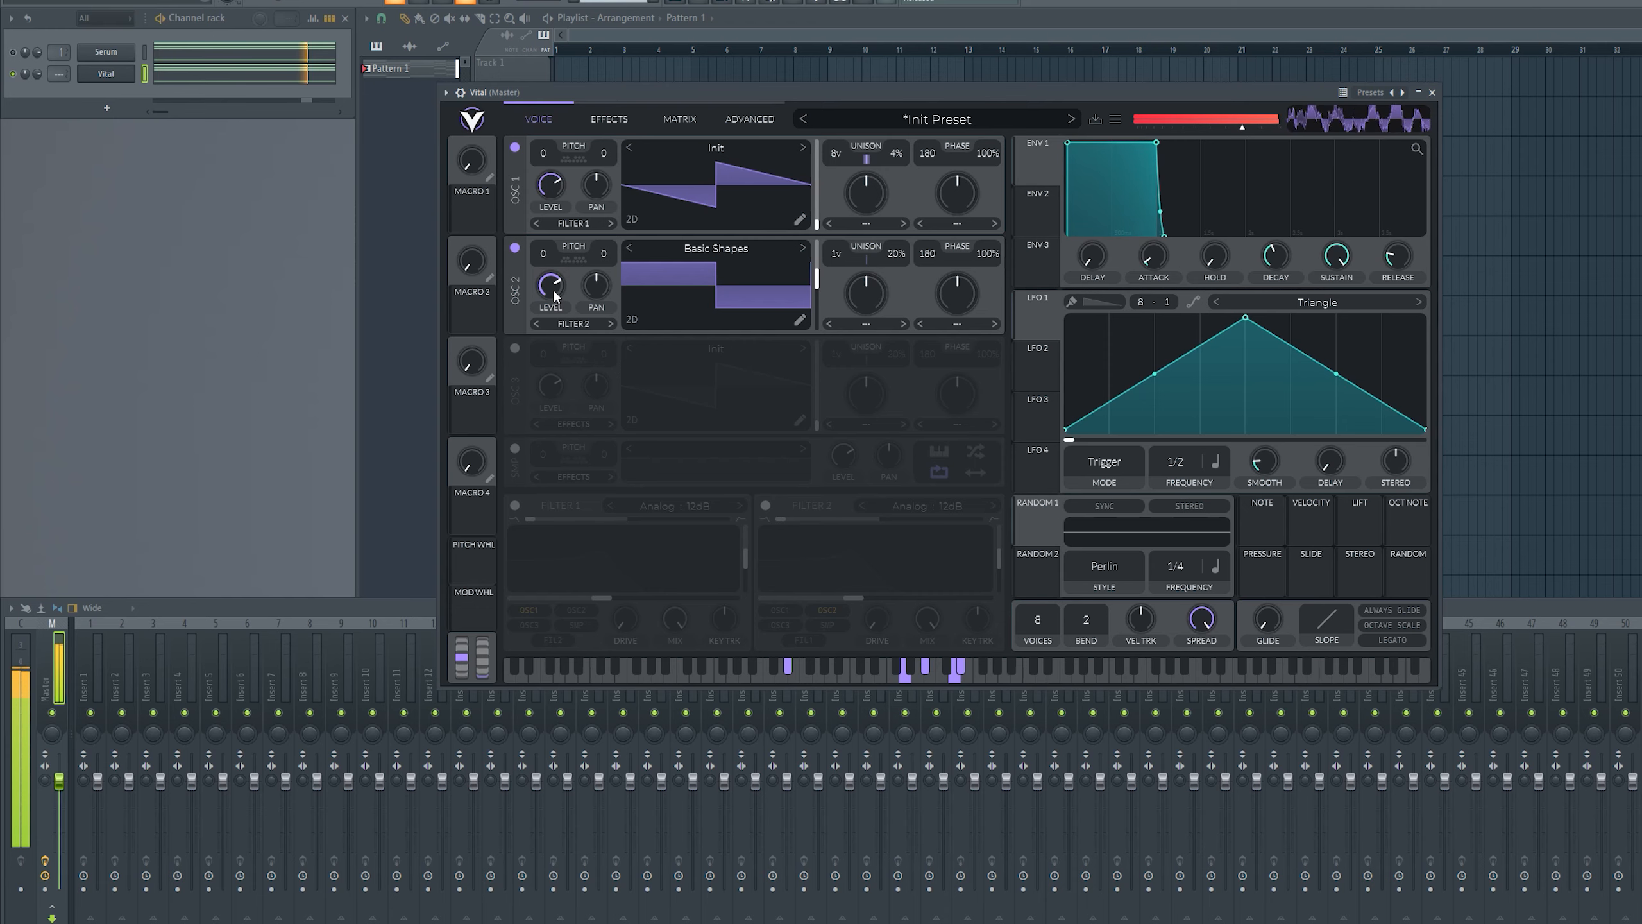
left_click_drag(555, 292, 569, 438)
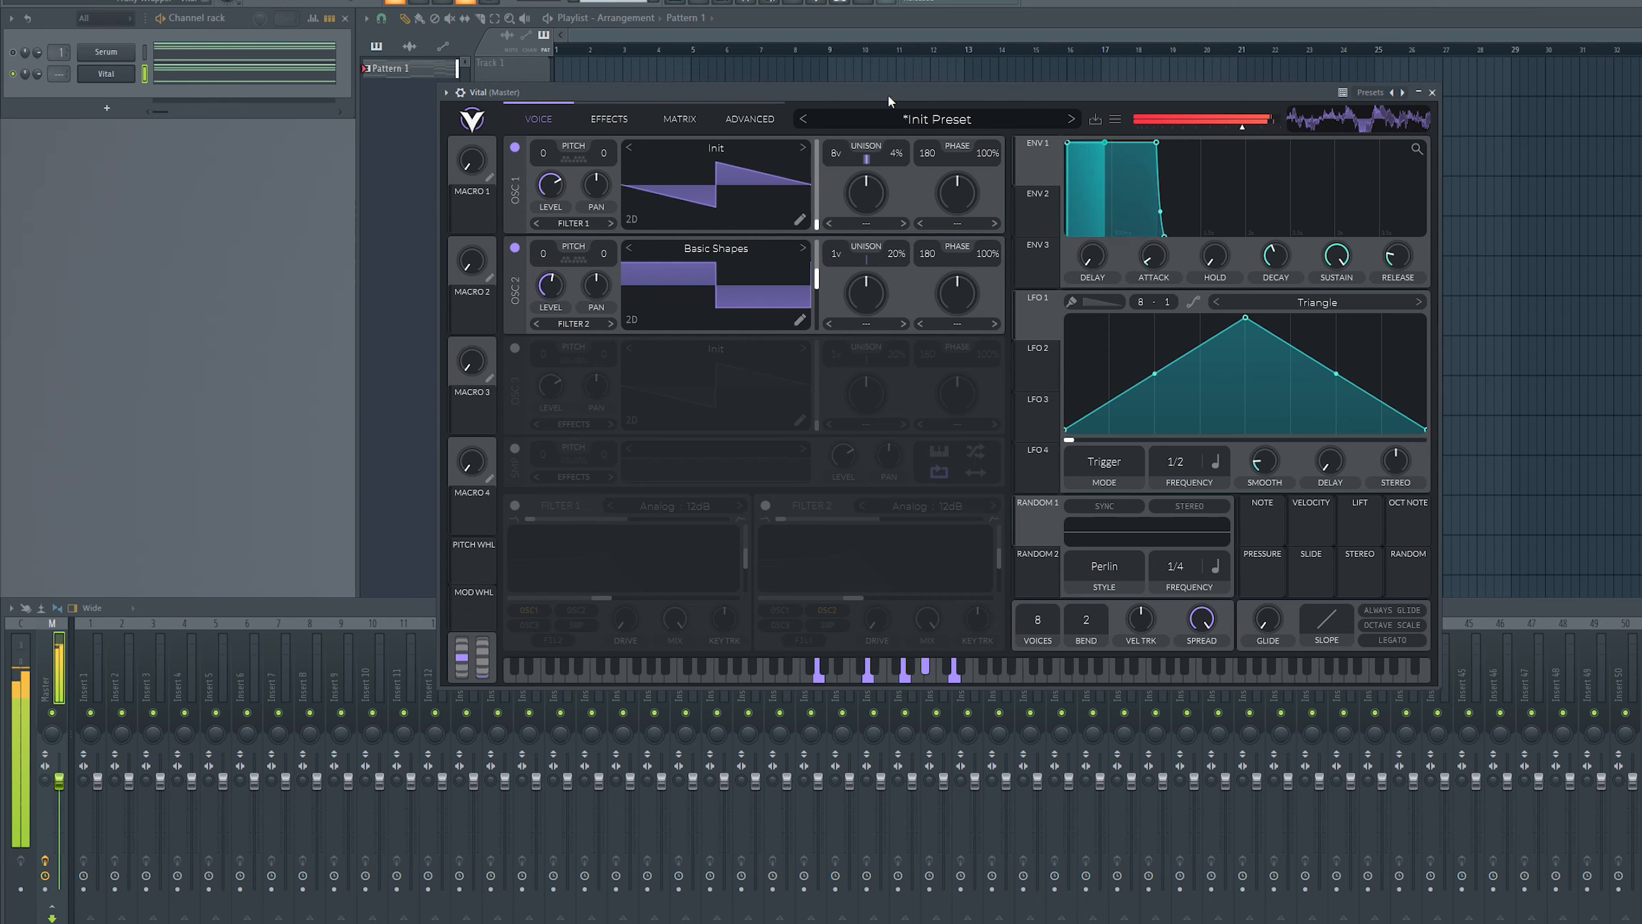
key("space")
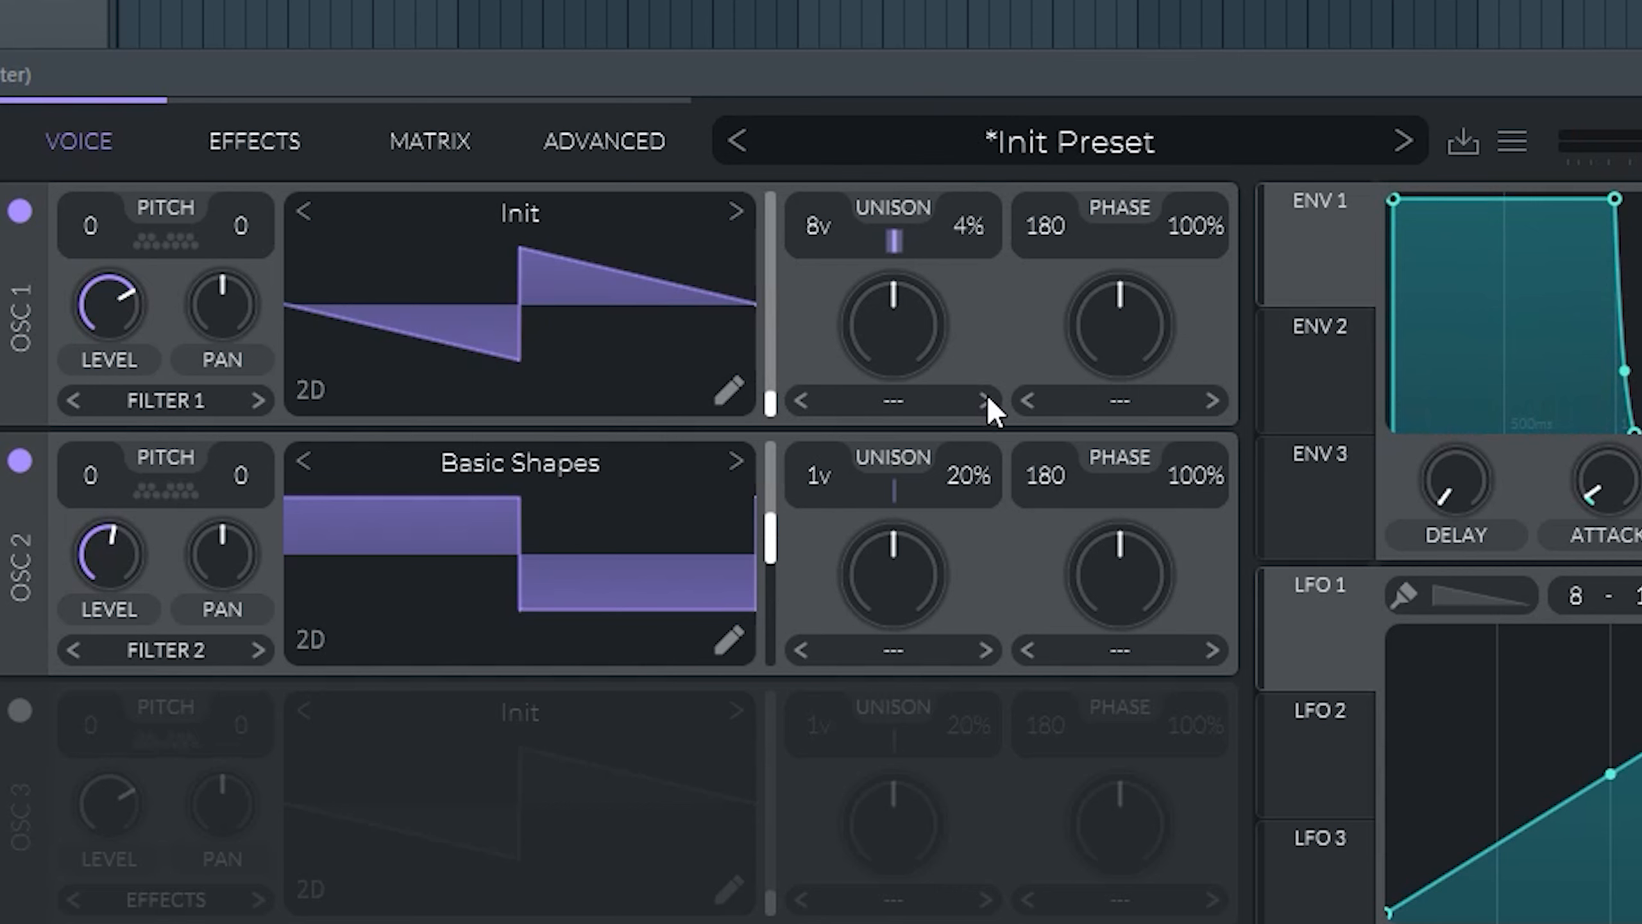
Set OSC 1's spectral morph mode to Inharmonic and raise its morph amount during playback
left_click(902, 223)
left_click(985, 401)
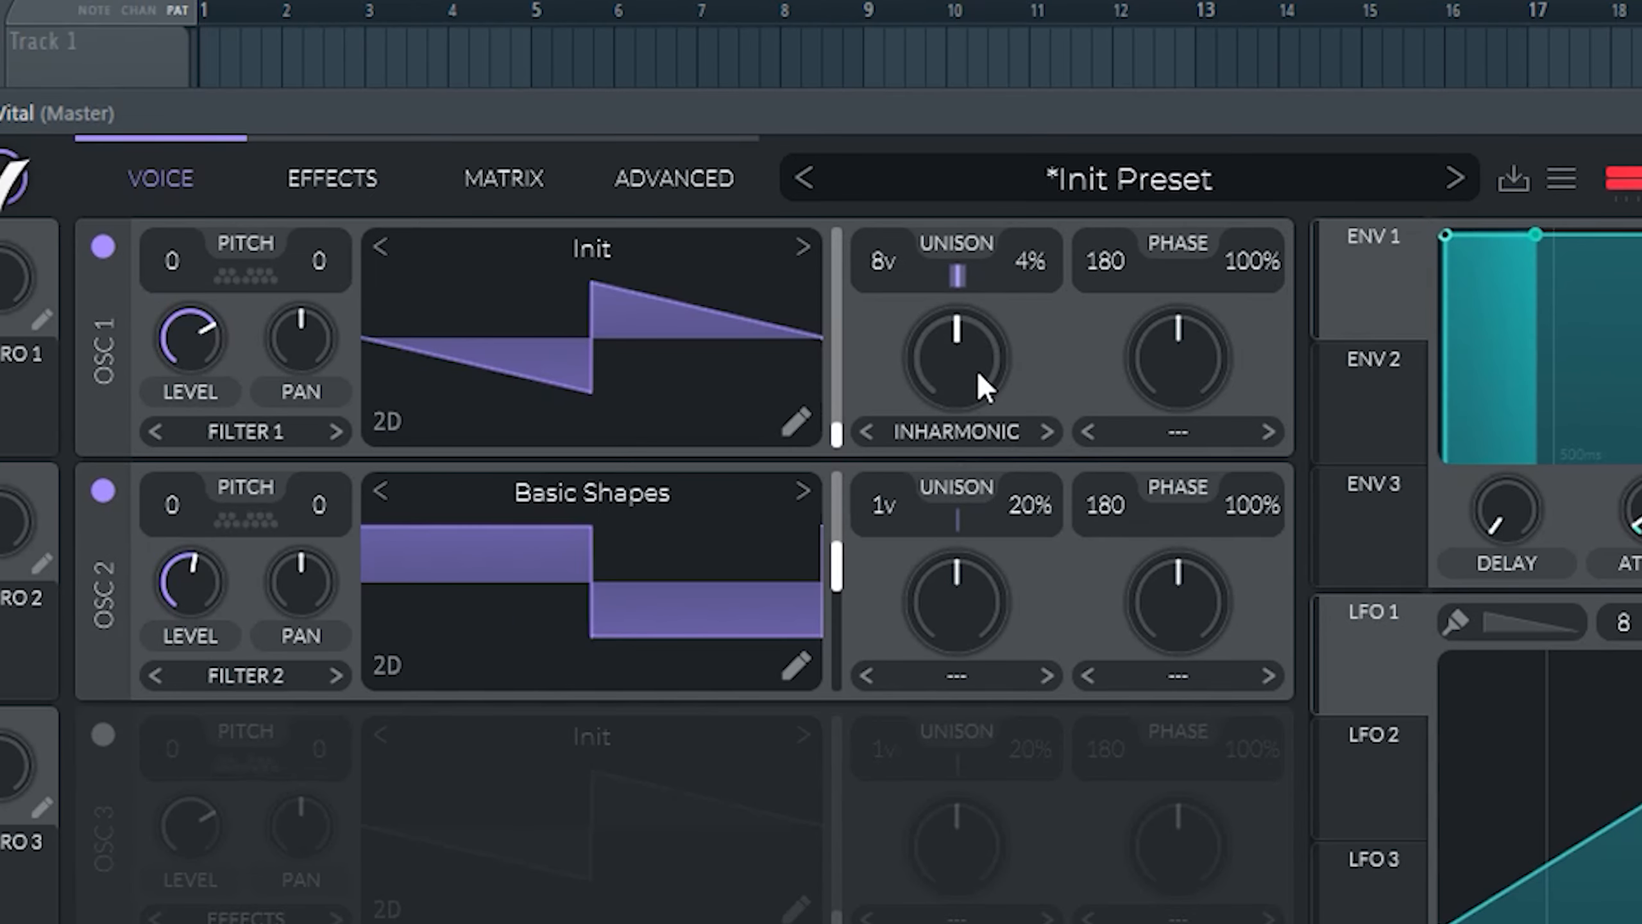
left_click_drag(912, 336, 925, 292)
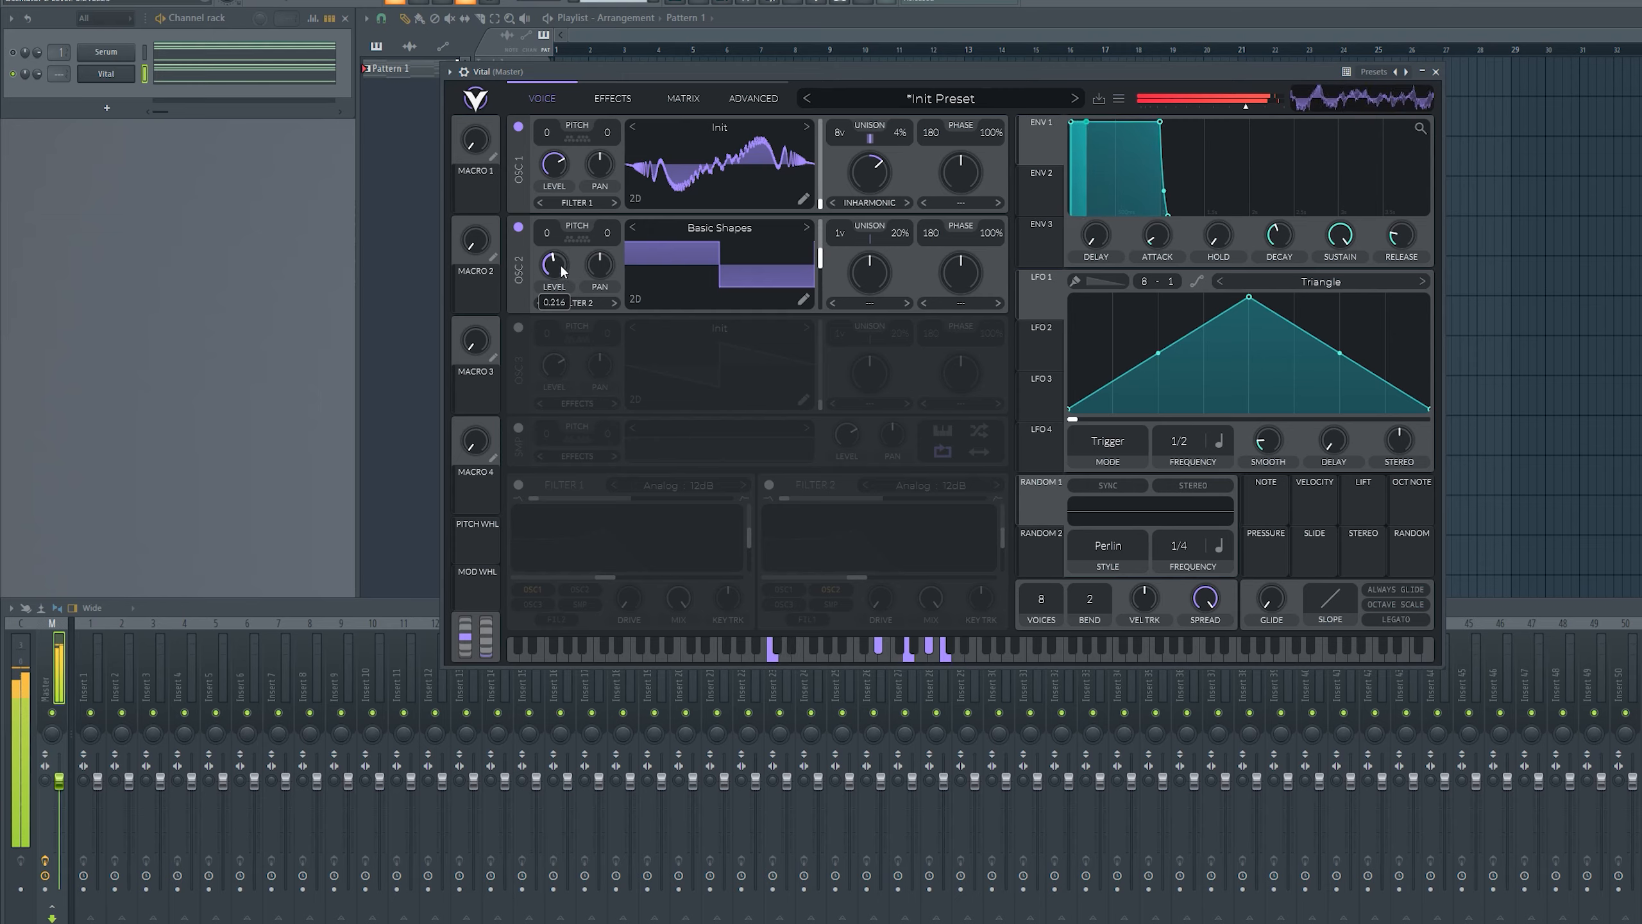
key("space")
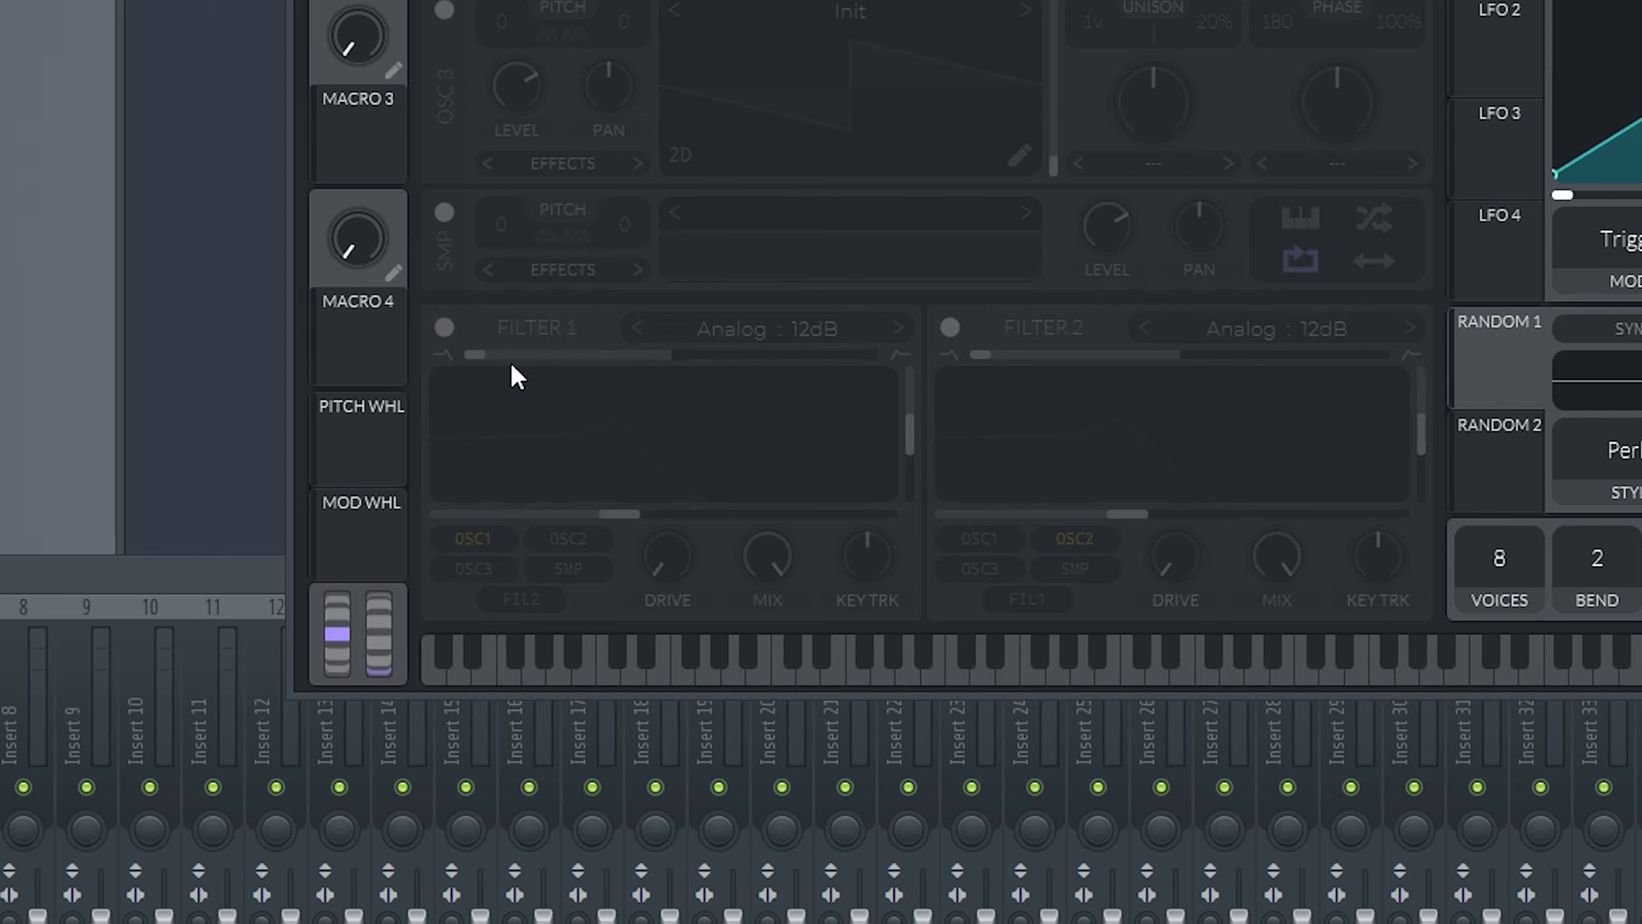
Enable Filter 1 for OSC 1 and OSC 2, then lower its cutoff and bring its resonance to the minimum
left_click(450, 328)
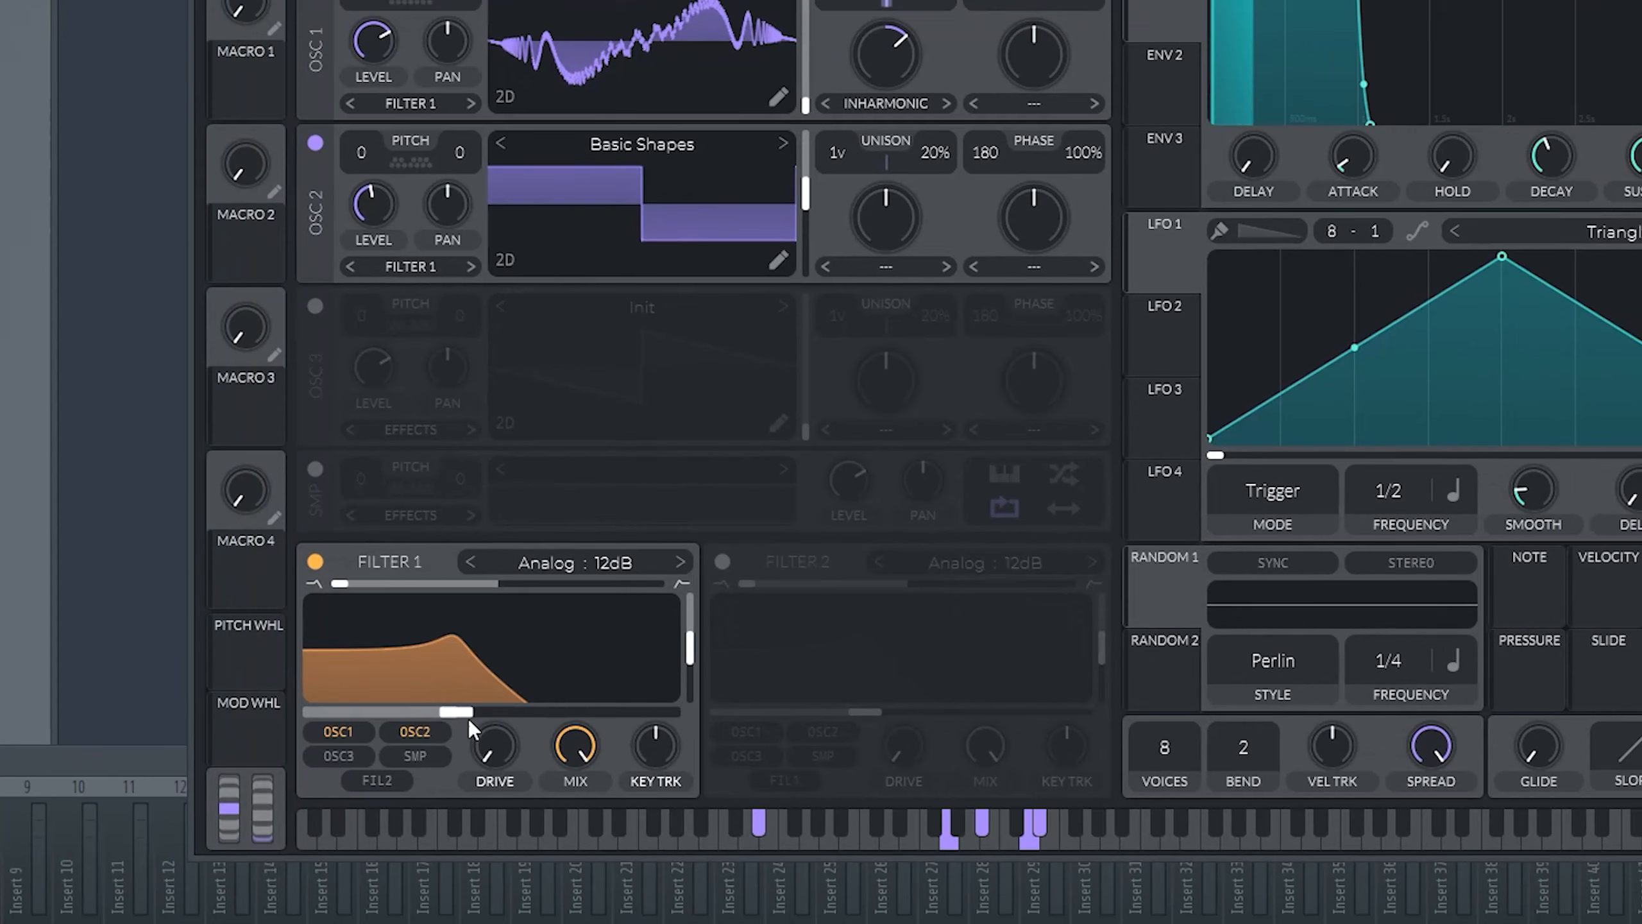
left_click_drag(469, 718, 413, 719)
left_click_drag(400, 632, 410, 728)
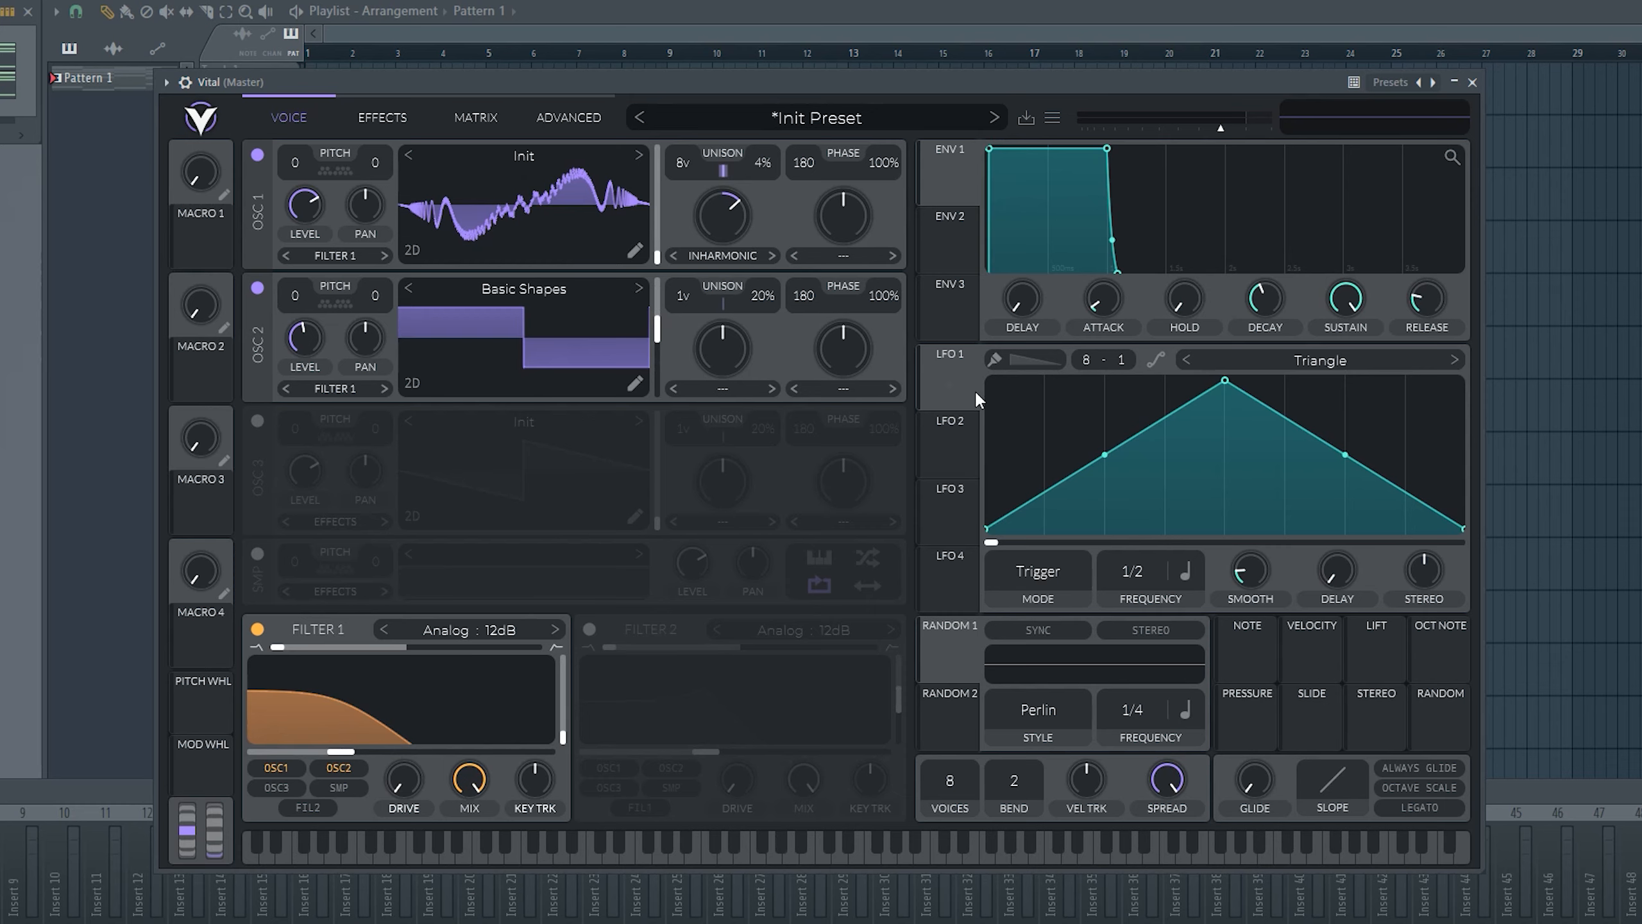
Assign LFO 1 to Filter 1's mix and turn the base mix down to its minimum
left_click_drag(951, 382, 672, 723)
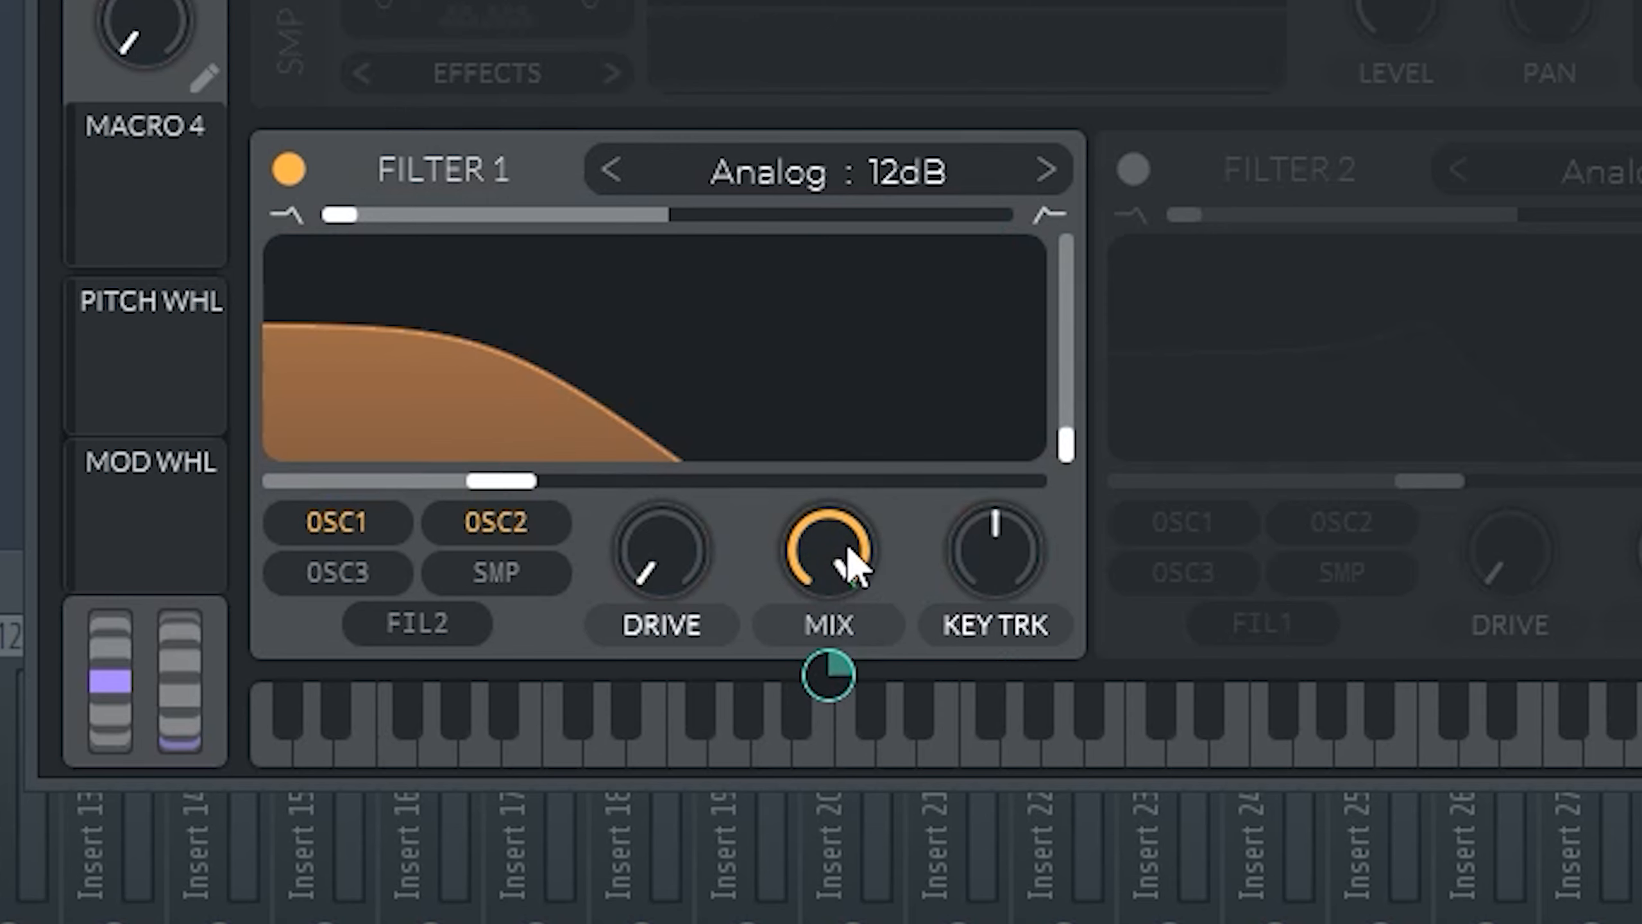
left_click_drag(475, 782, 473, 923)
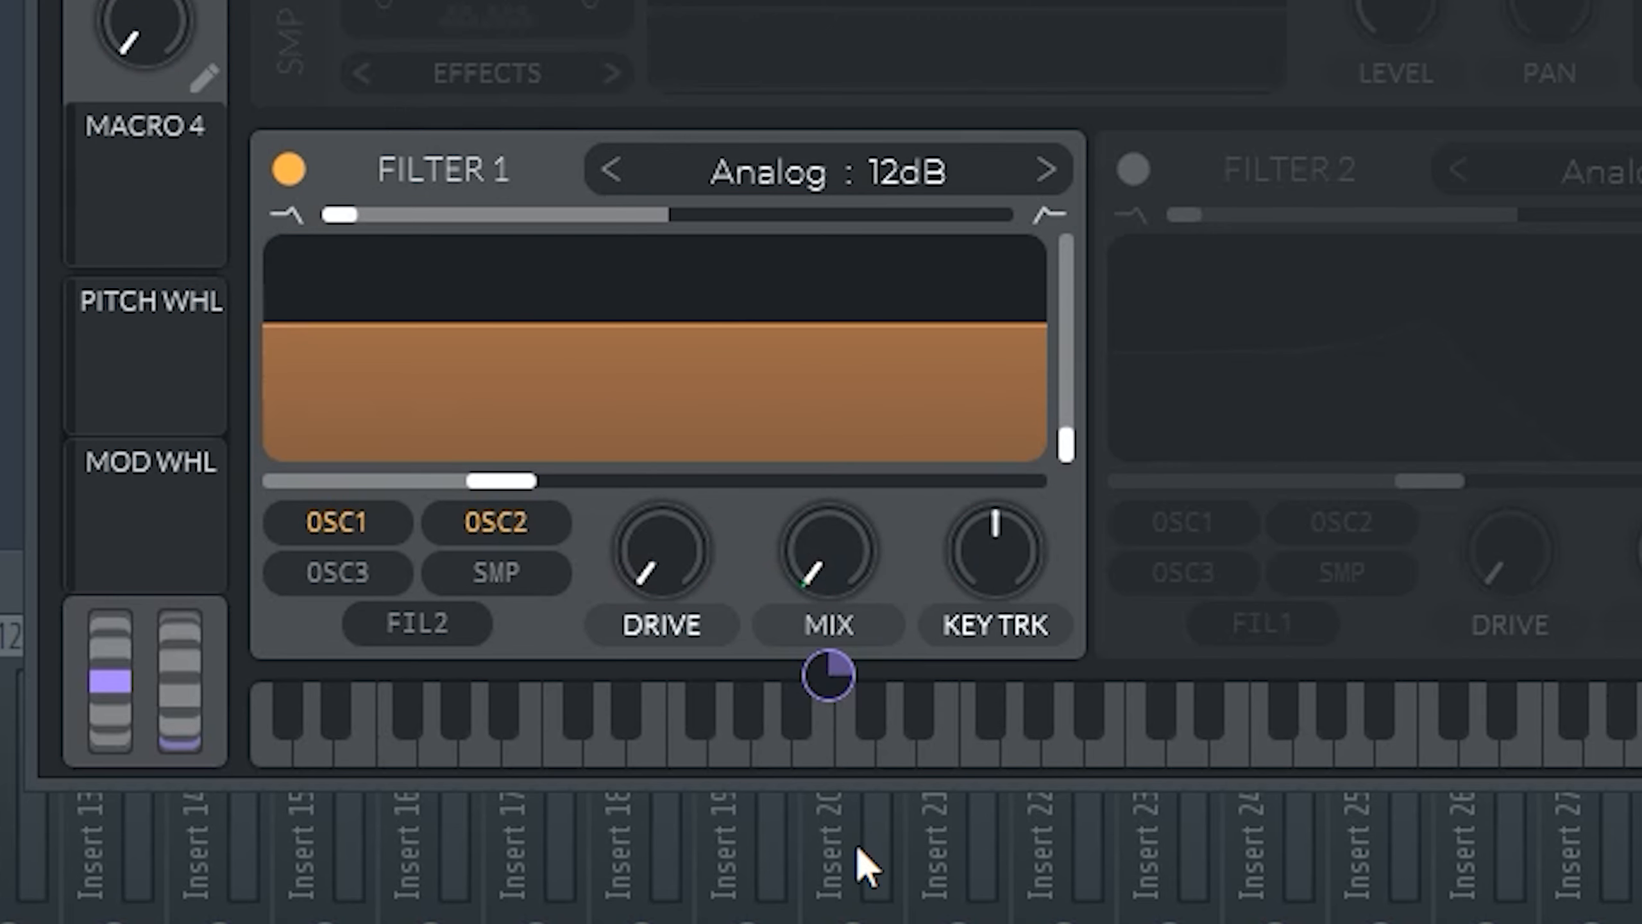
mouse_move(837, 700)
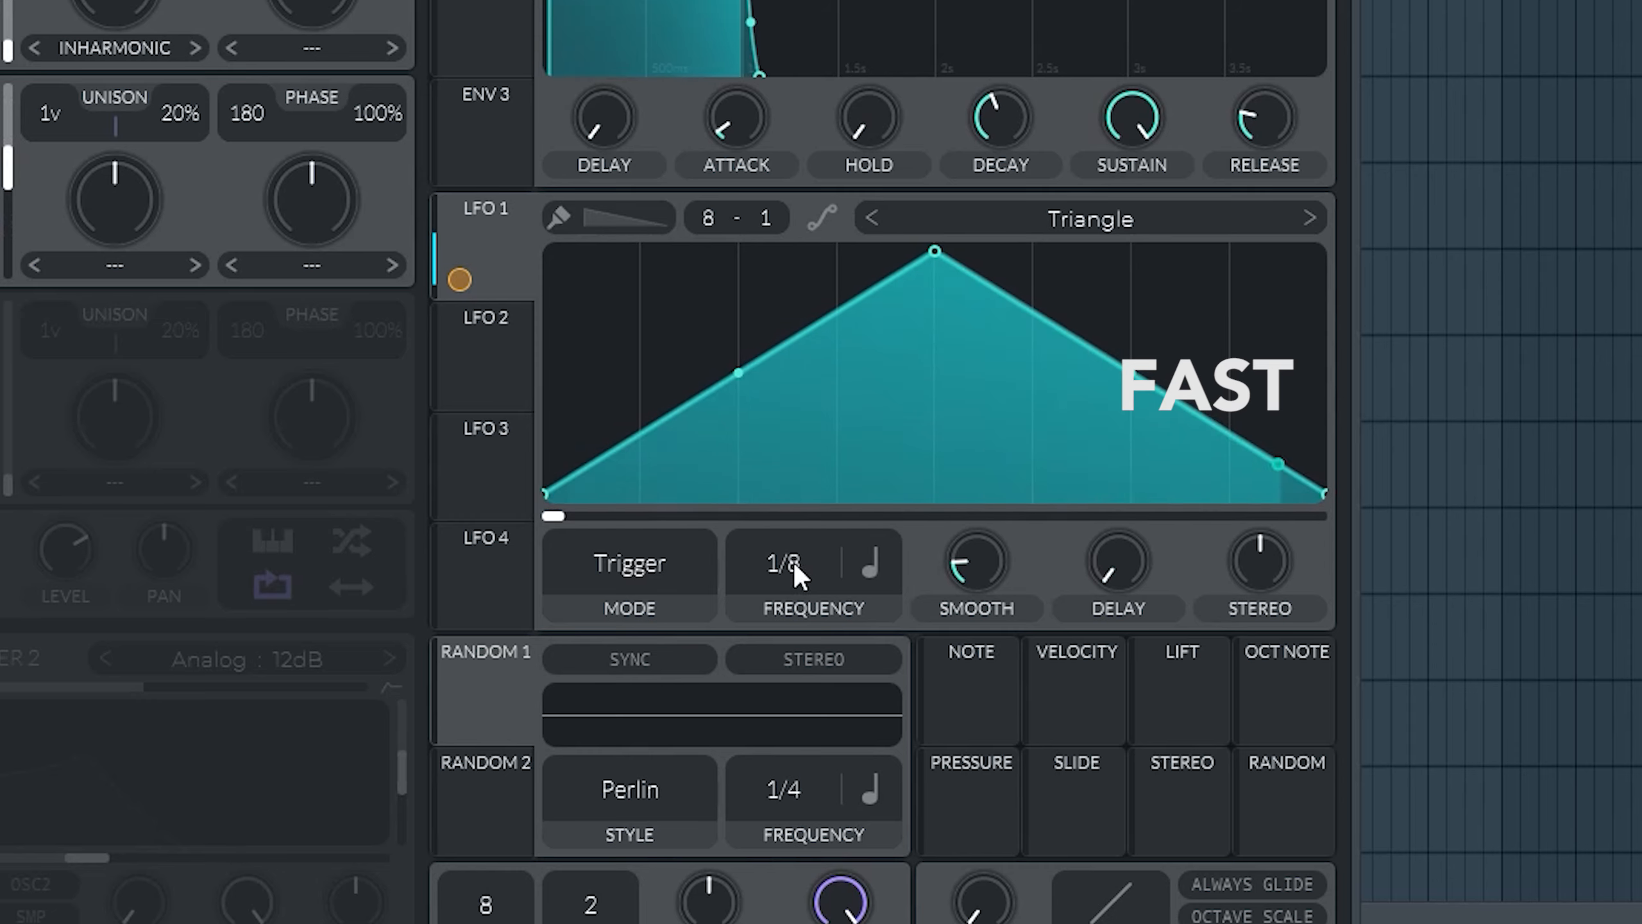
Compare LFO 1 at a slow 1/2 rate, set its frequency to 1/8 and reduce its smoothing to the minimum
left_click_drag(790, 597, 785, 671)
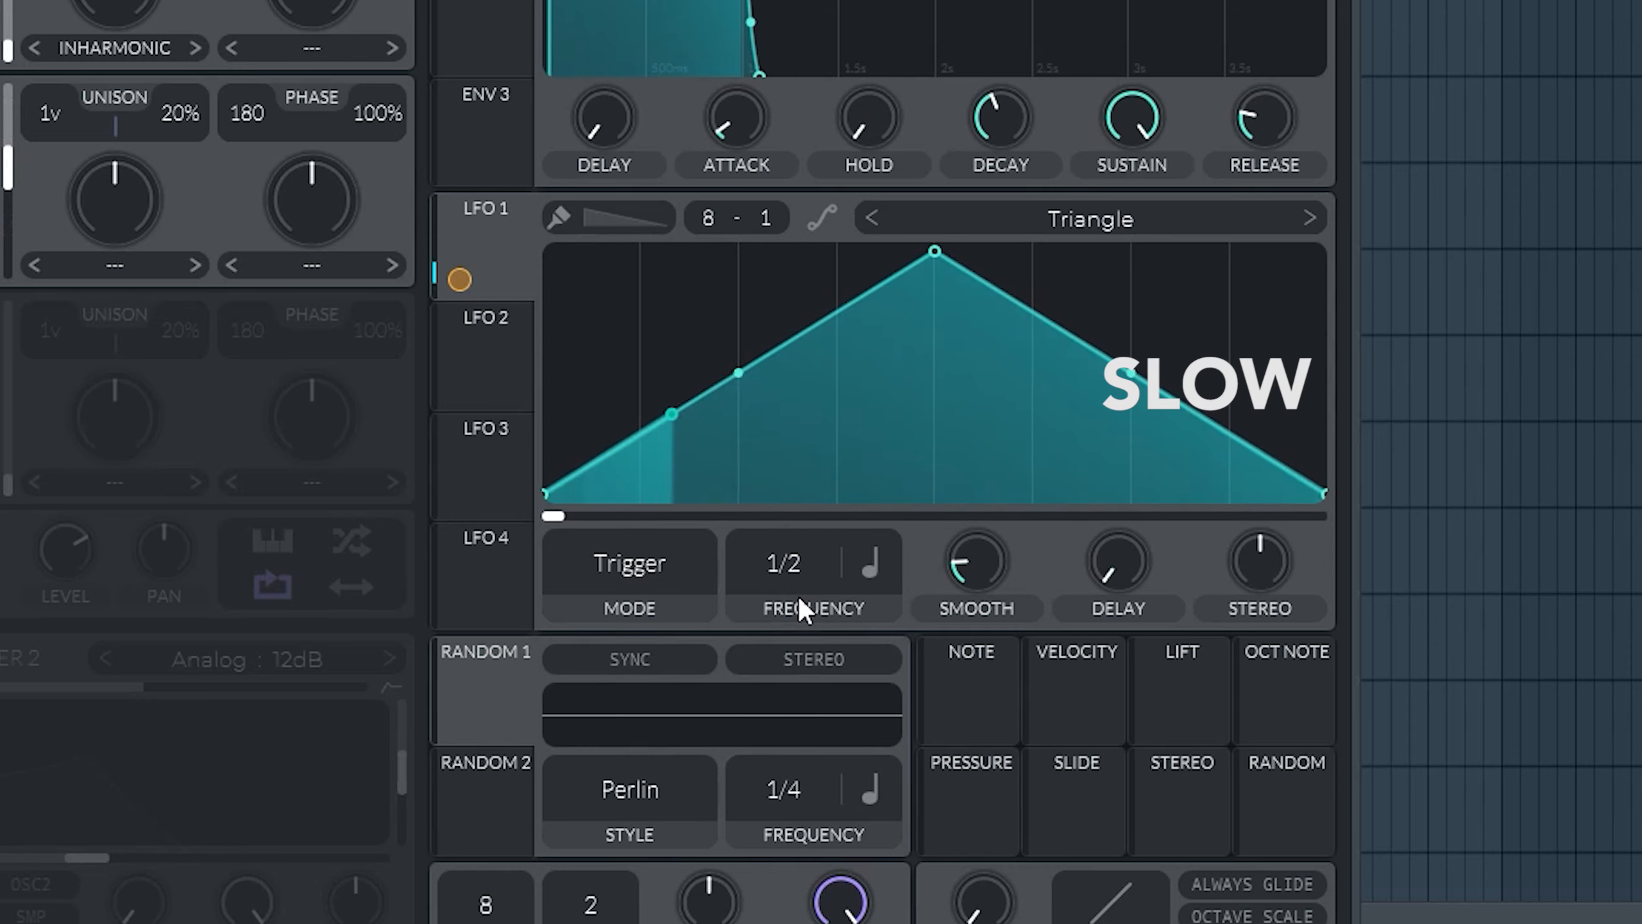
left_click_drag(798, 582, 798, 531)
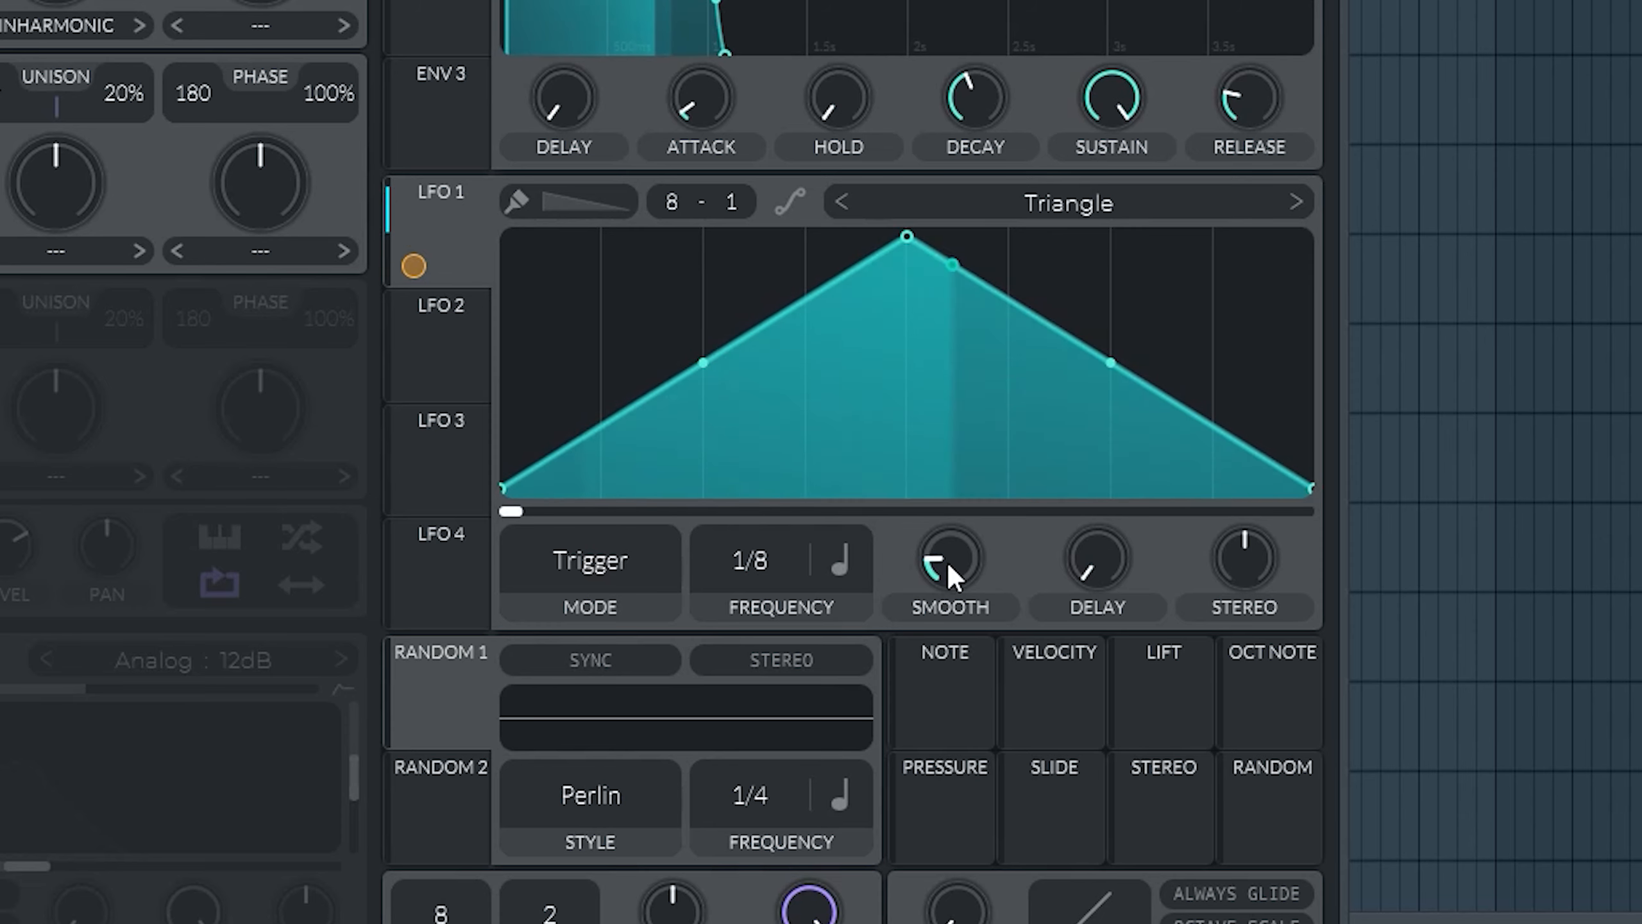
left_click_drag(946, 560, 989, 708)
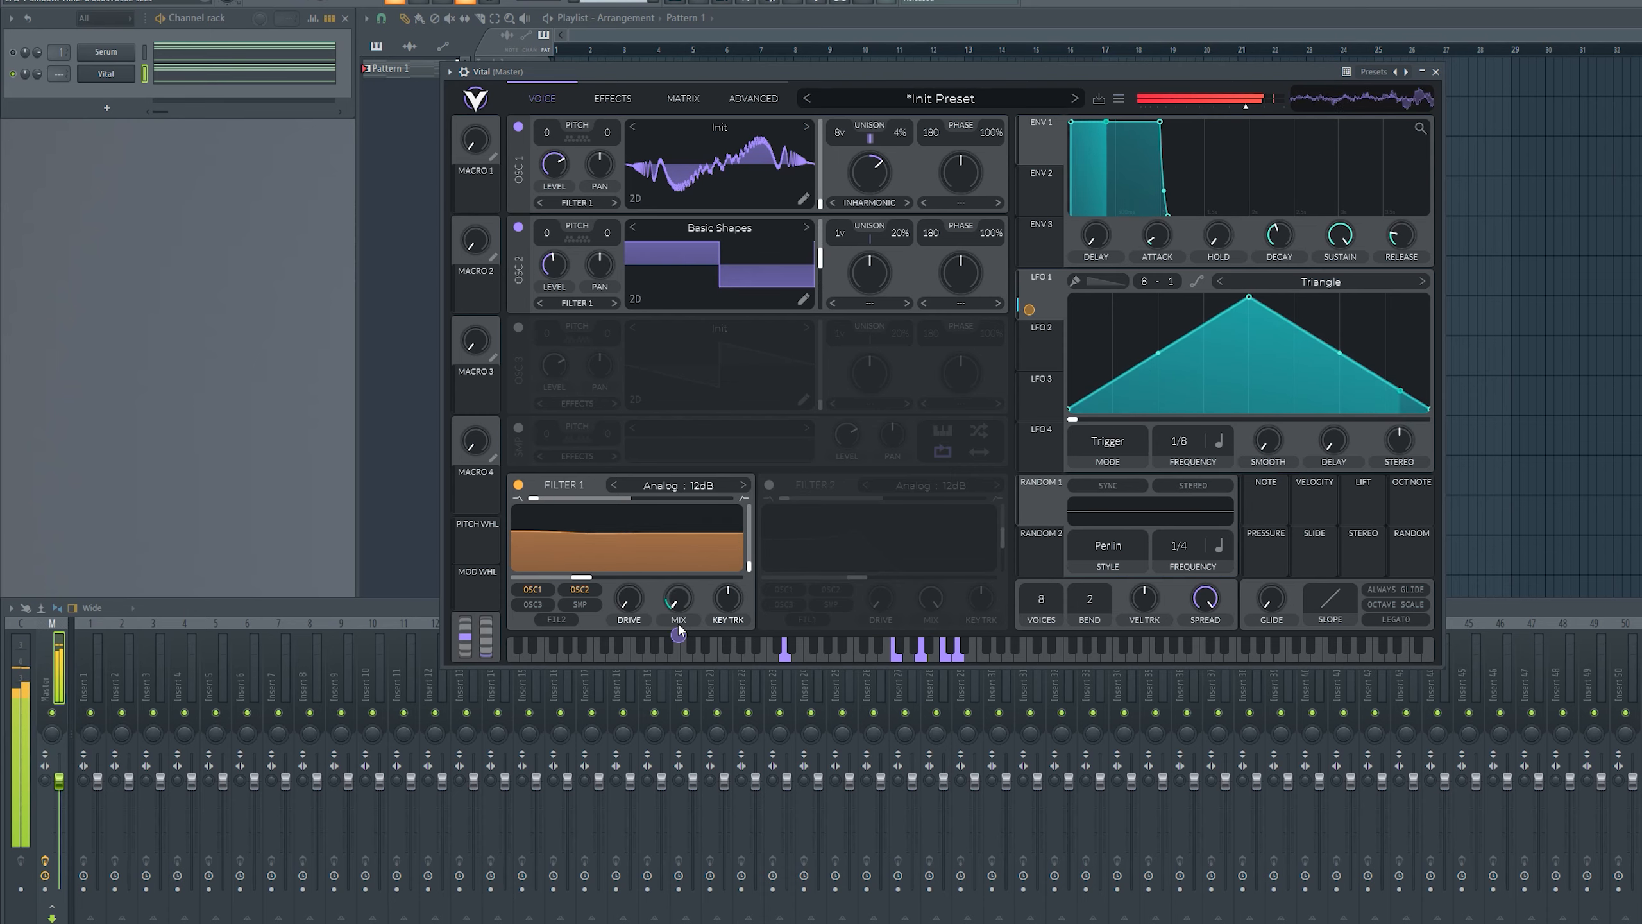
Reduce LFO 1's modulation amount on Filter 1's mix and raise the base mix slightly
left_click_drag(677, 631, 677, 702)
mouse_move(675, 608)
left_mouse_down()
mouse_move(716, 424)
mouse_move(730, 508)
mouse_move(705, 685)
mouse_move(679, 693)
mouse_move(702, 626)
mouse_move(687, 503)
mouse_move(688, 585)
left_mouse_up()
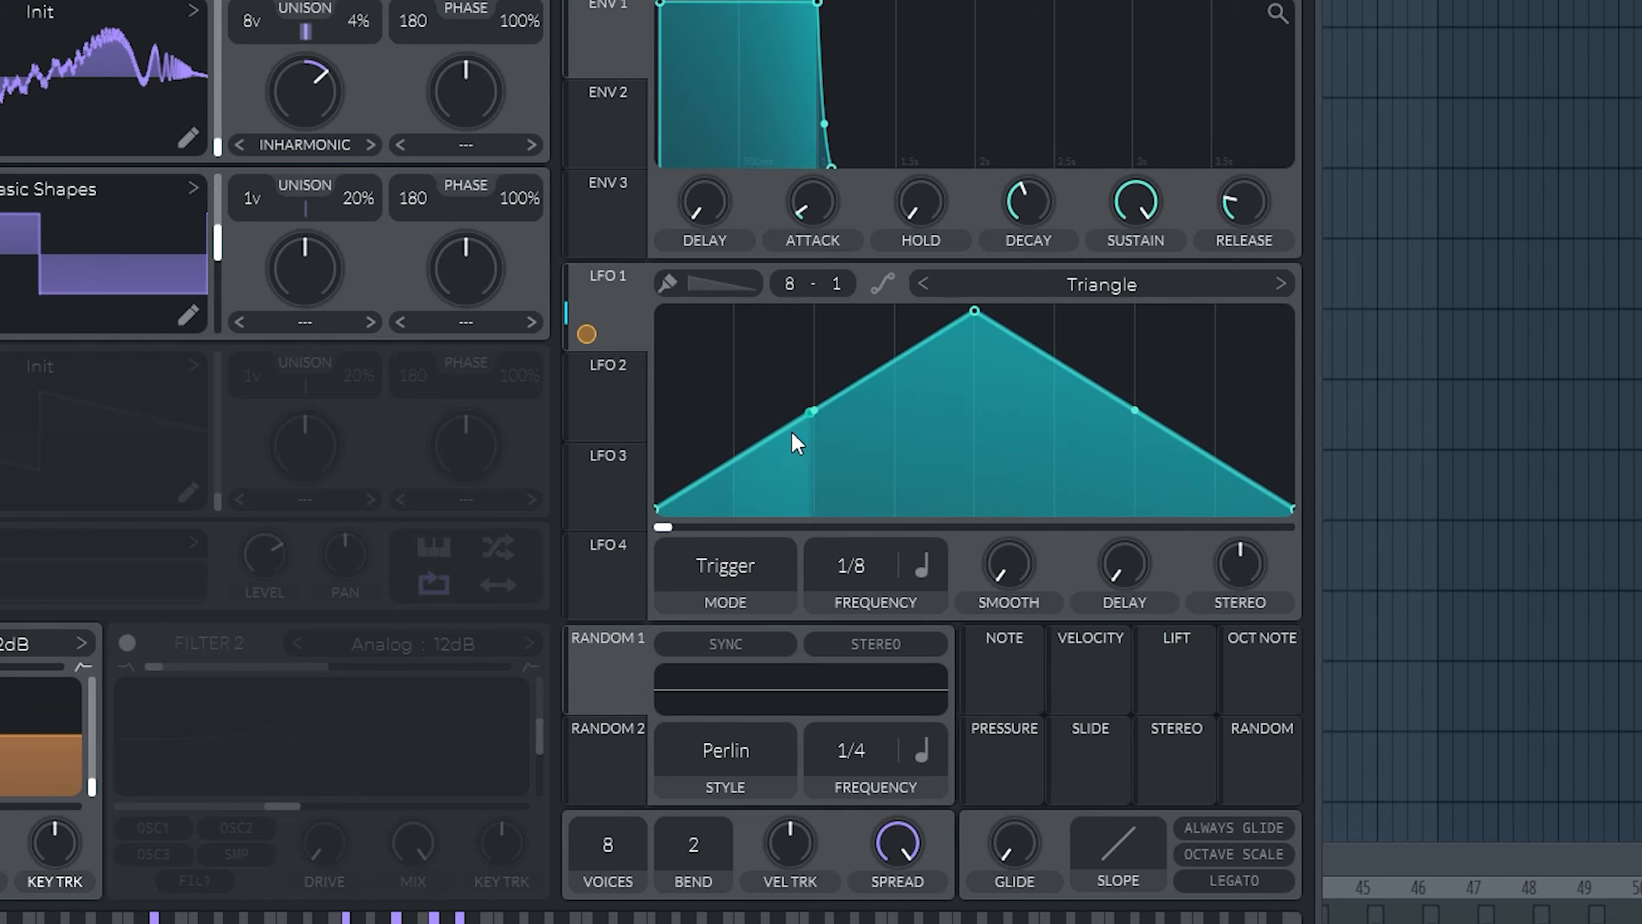
Bend both LFO 1 slopes outward into a rounded arch, raise its end points and lower Filter 1's cutoff further
left_click_drag(1158, 355, 1154, 336)
left_click_drag(809, 383, 809, 376)
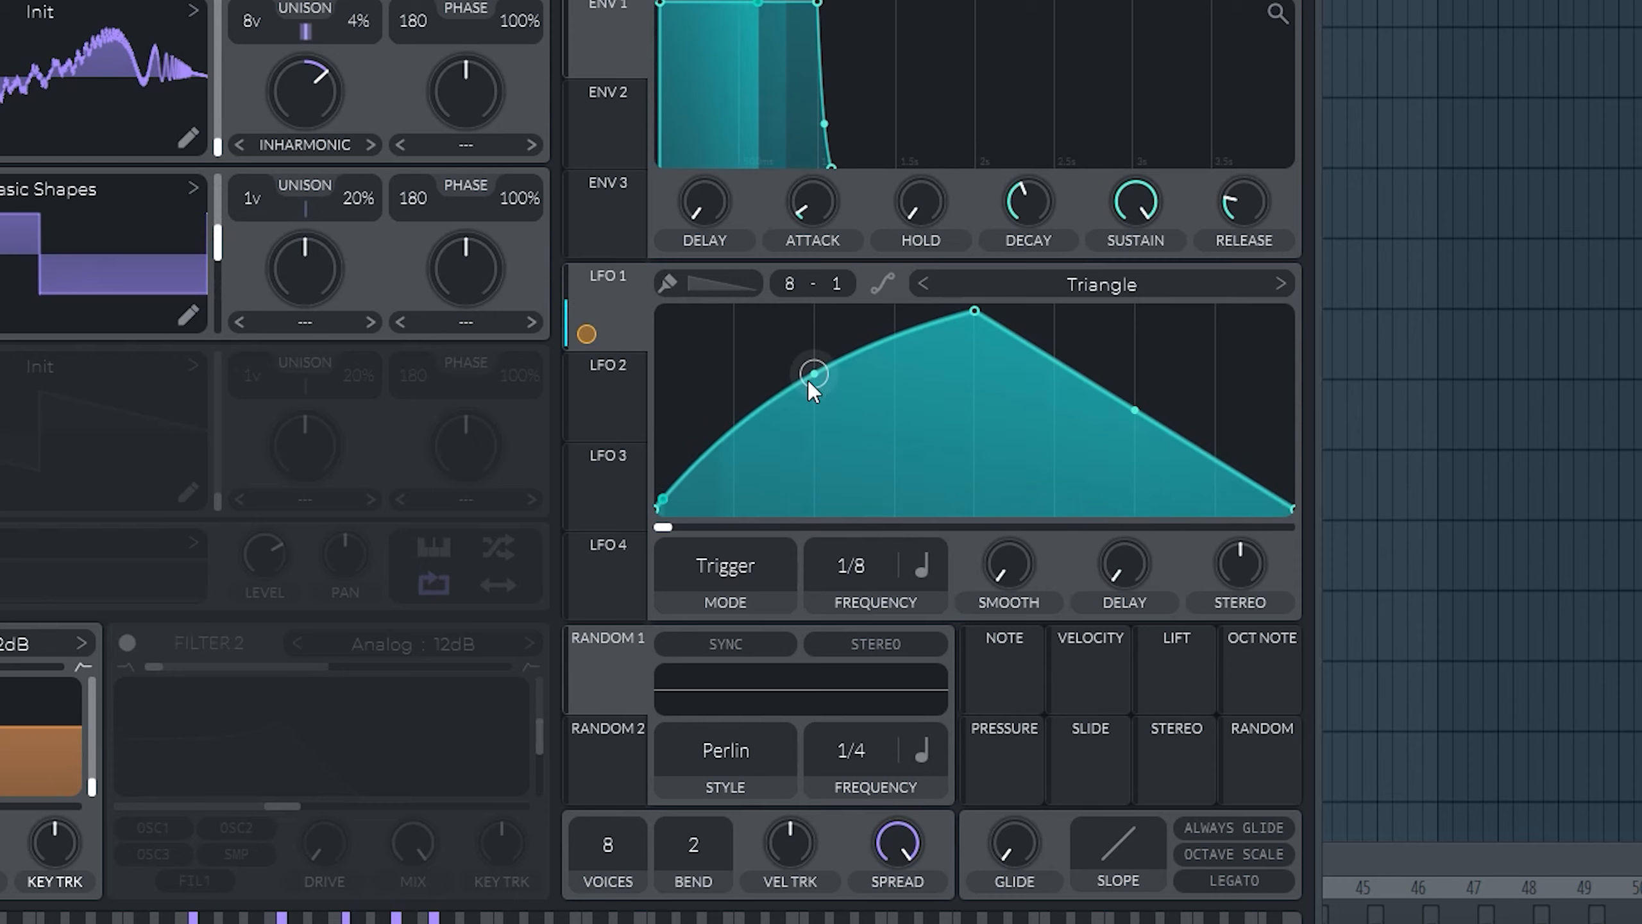
left_click_drag(1141, 407, 1145, 372)
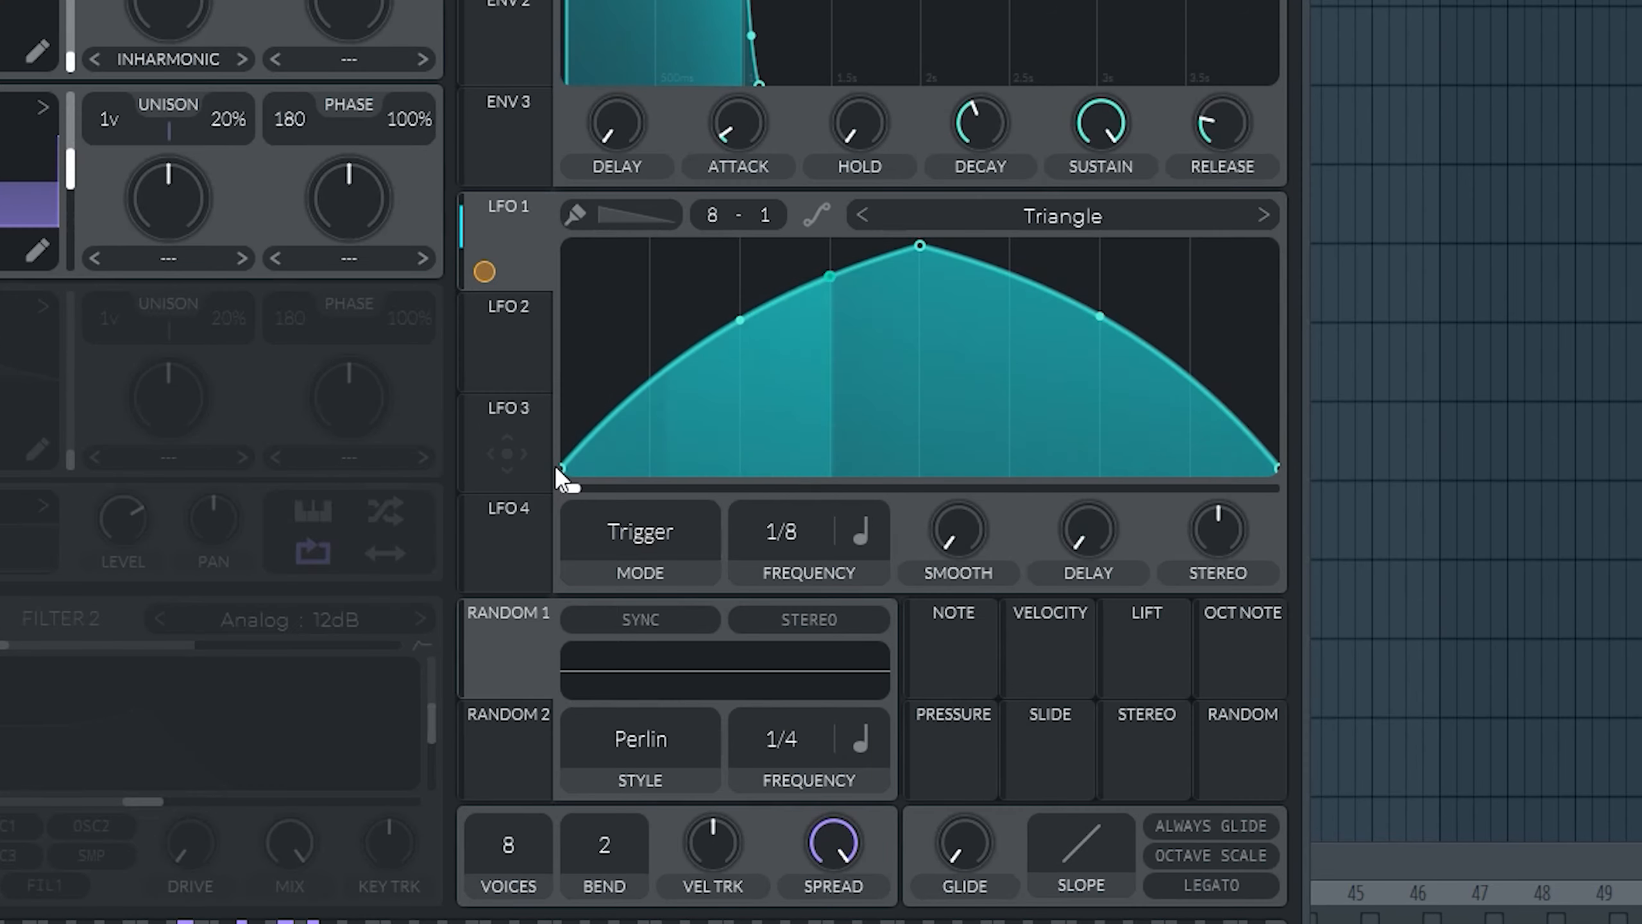
mouse_move(558, 465)
left_mouse_down()
mouse_move(554, 393)
mouse_move(554, 433)
left_mouse_up()
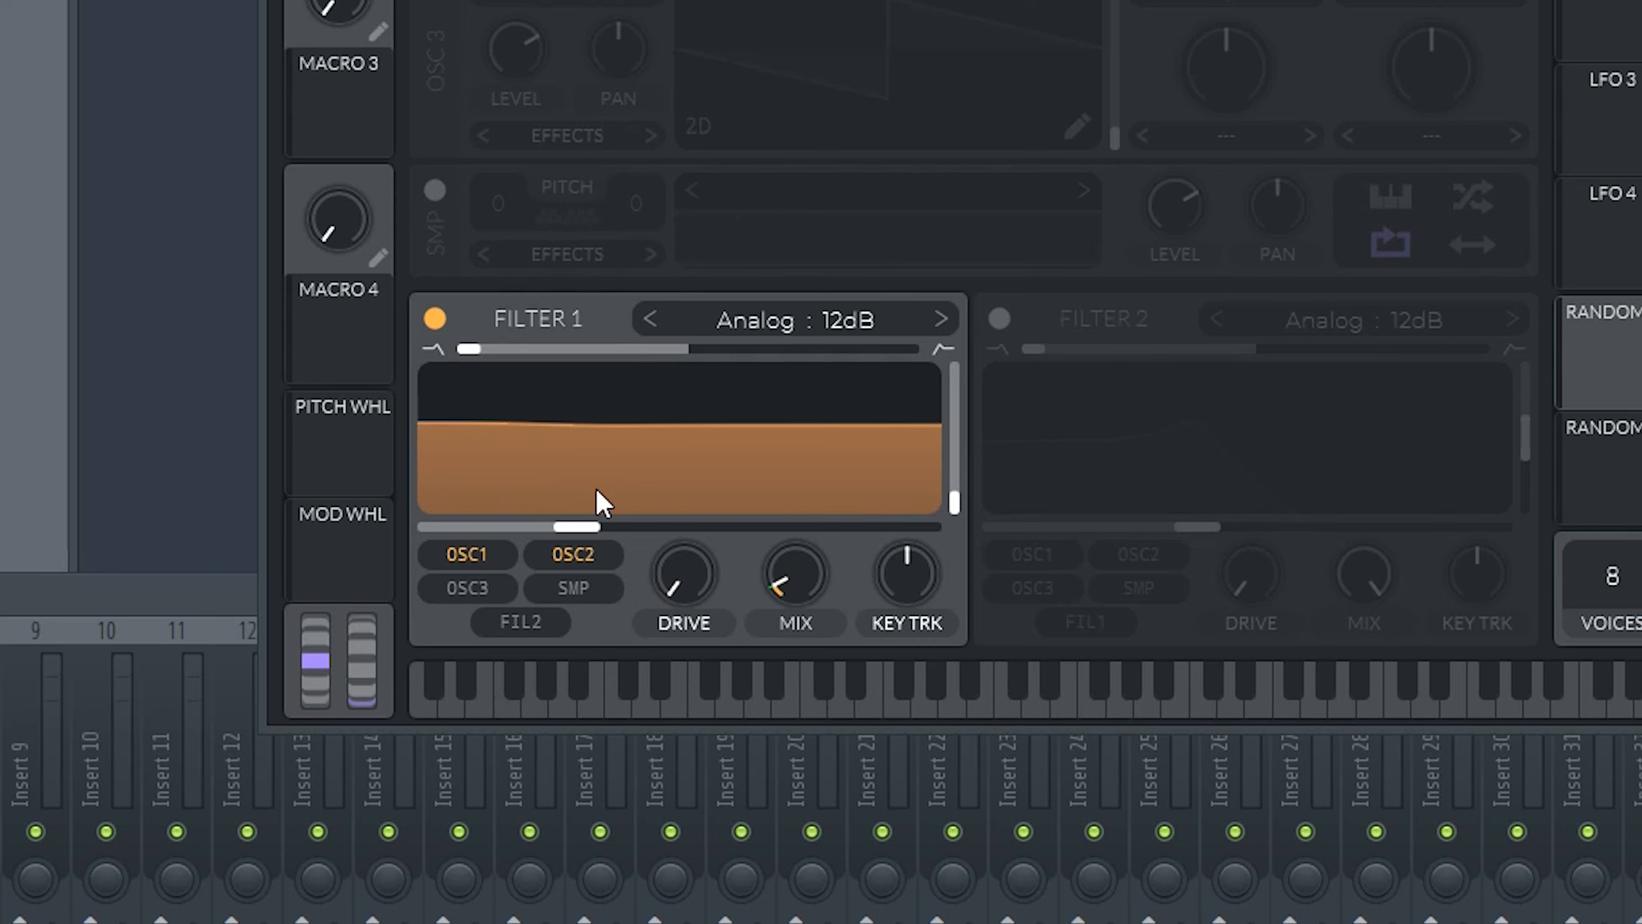
left_click_drag(585, 577, 380, 554)
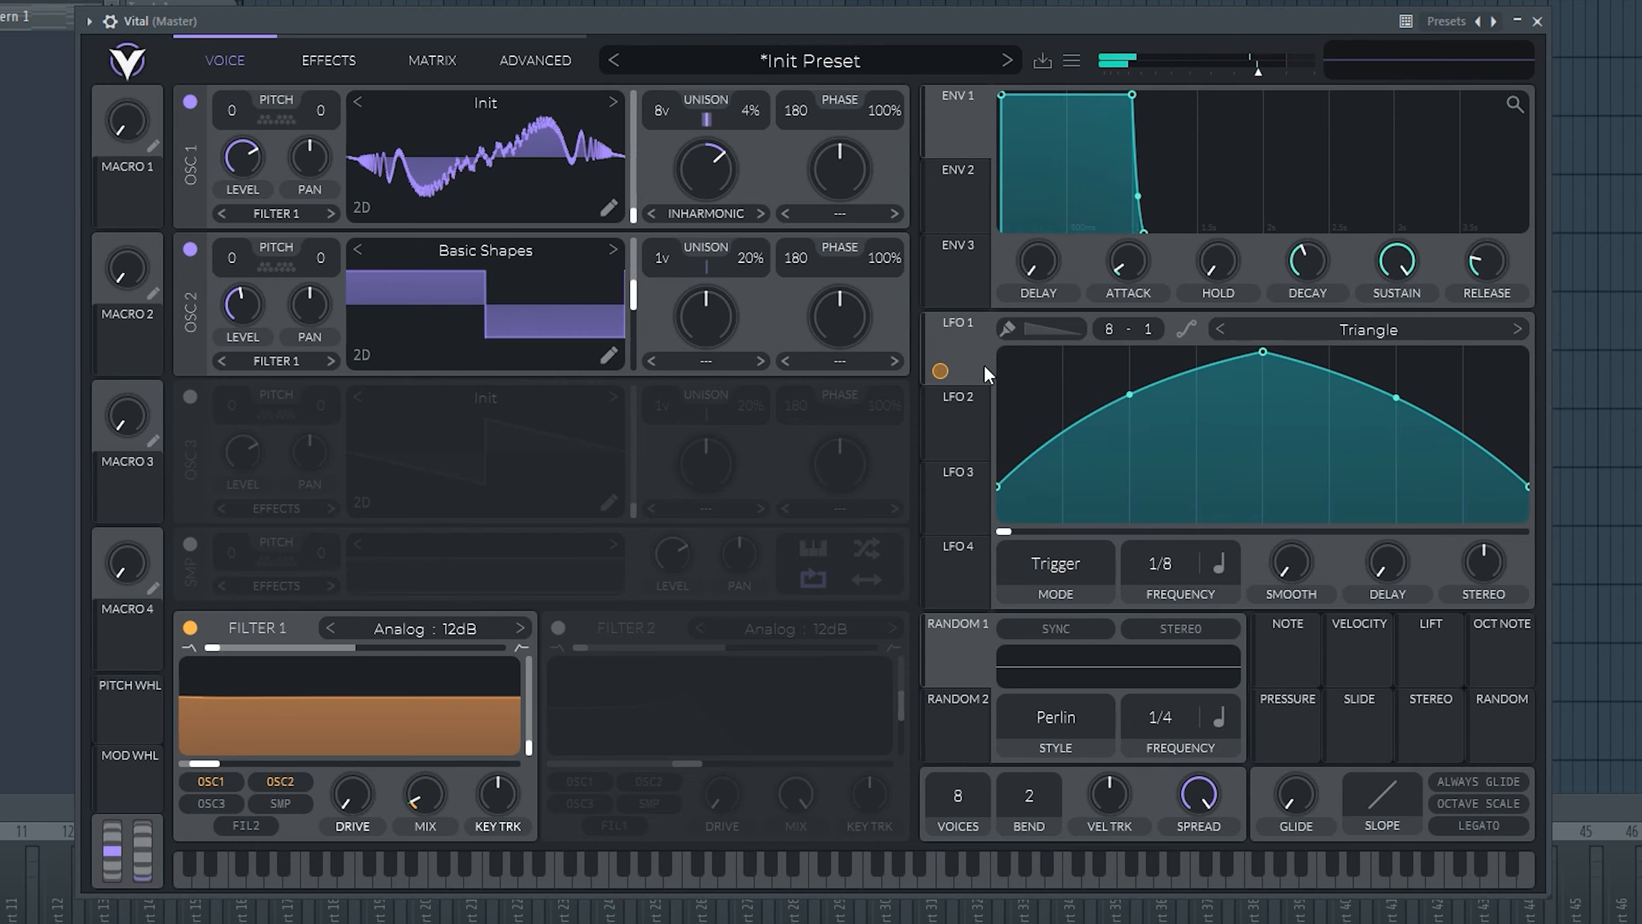
Assign LFO 1 to OSC 1's level and, with OSC 2 turned off, balance the base level and an LFO amount of about 0.170
left_click_drag(940, 370, 321, 233)
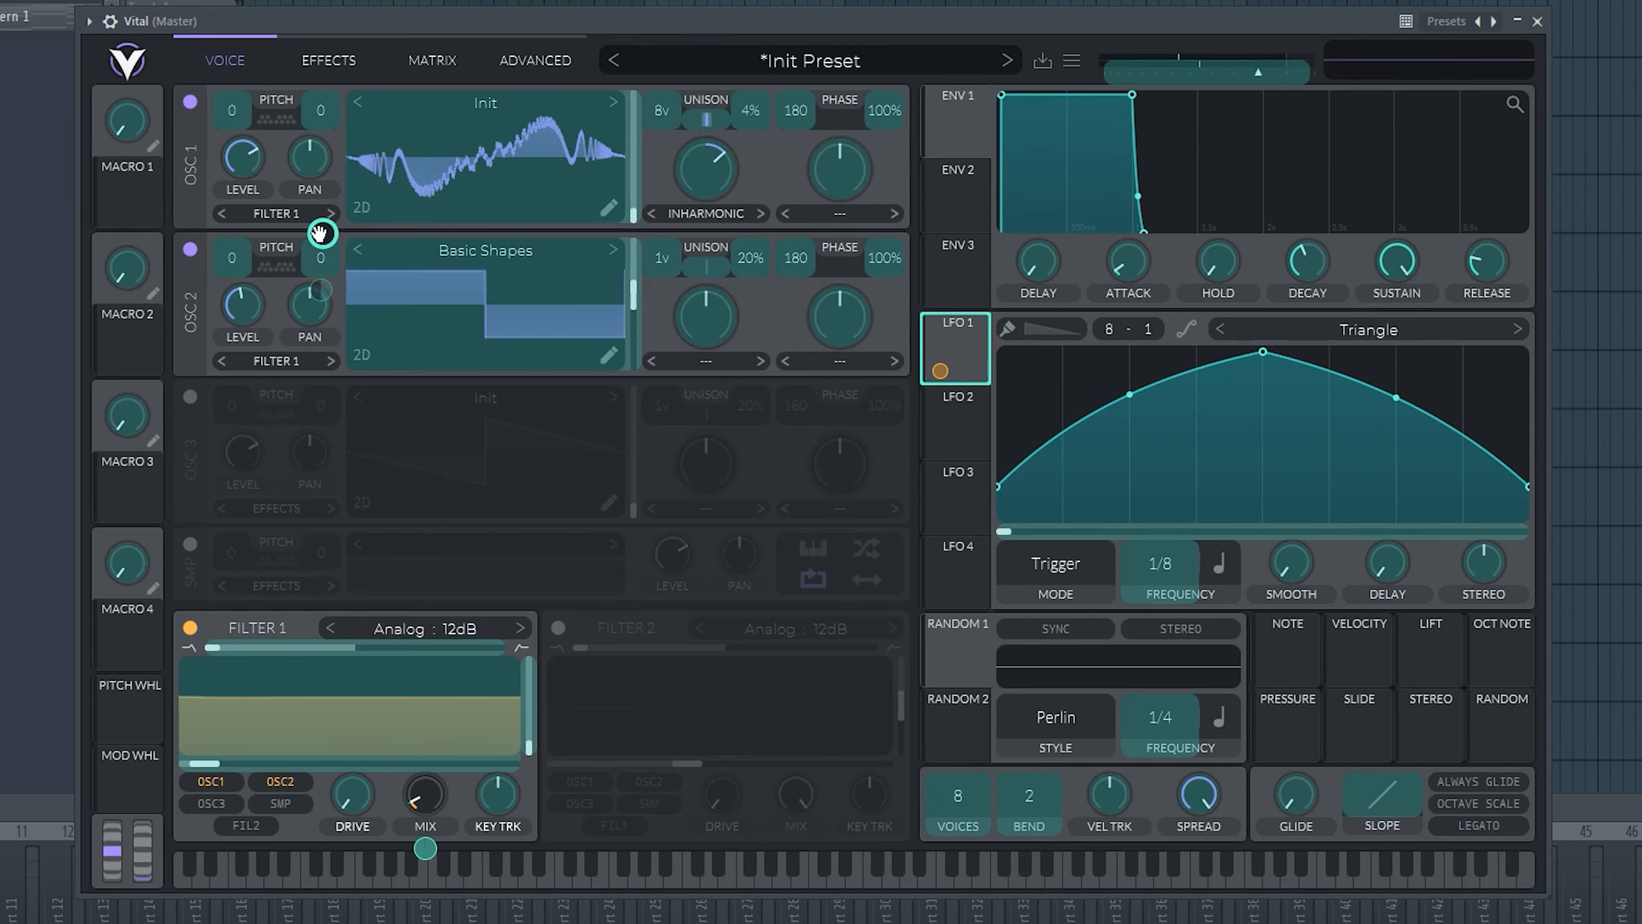
left_click_drag(236, 154, 238, 155)
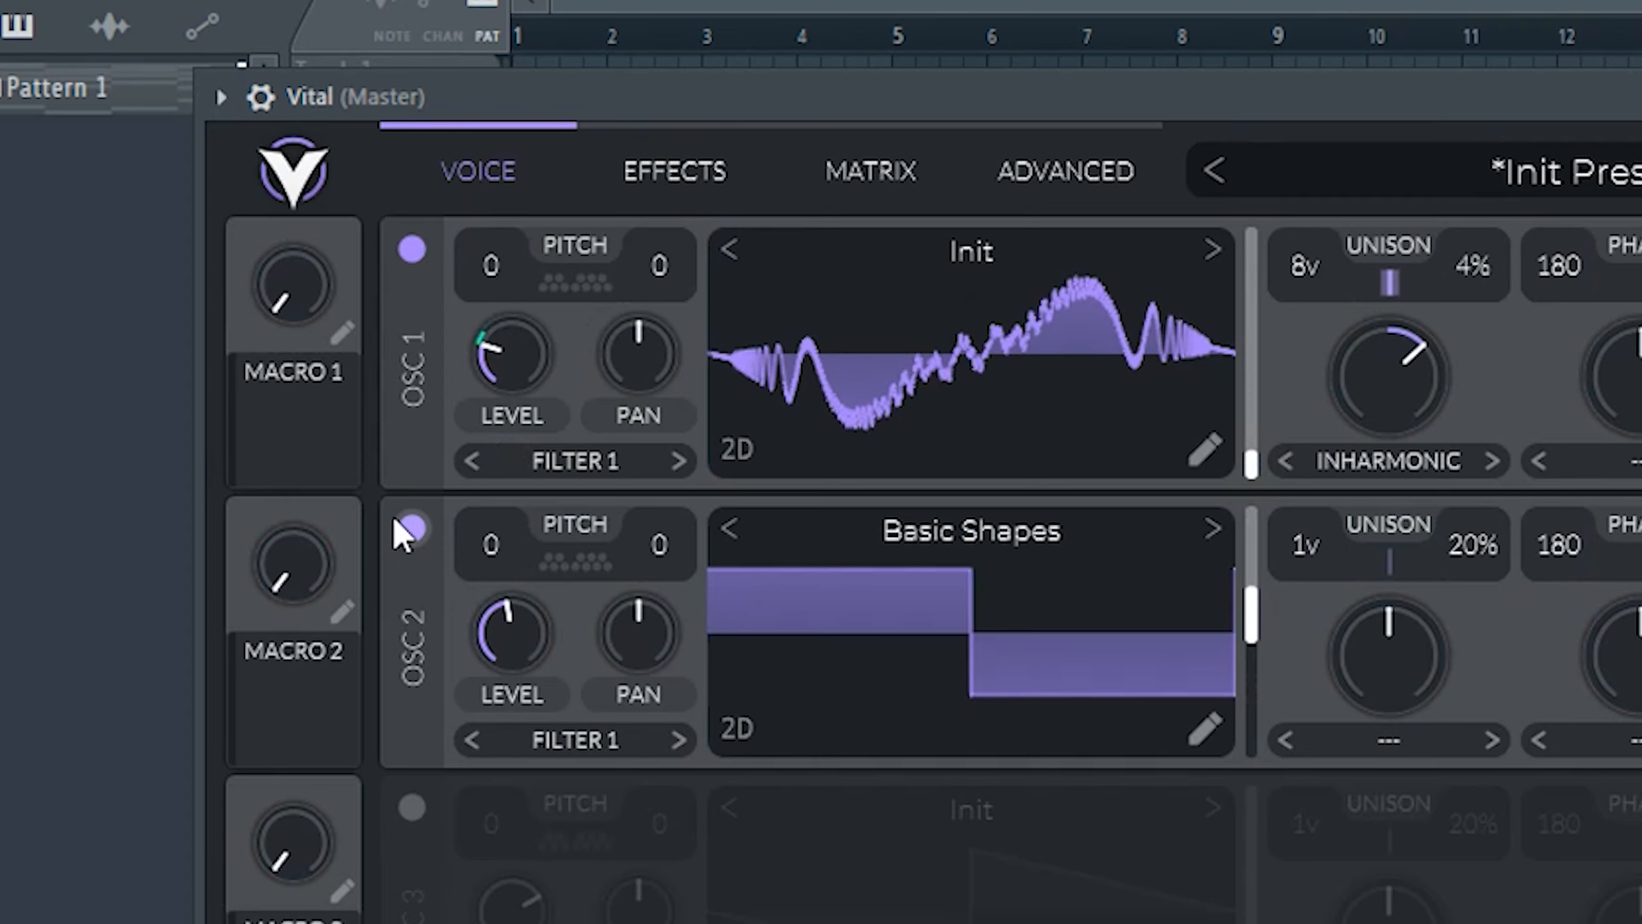
left_click(411, 528)
left_click_drag(512, 364, 519, 390)
left_click_drag(512, 455, 510, 392)
left_click_drag(525, 241, 526, 218)
left_click_drag(517, 354, 522, 414)
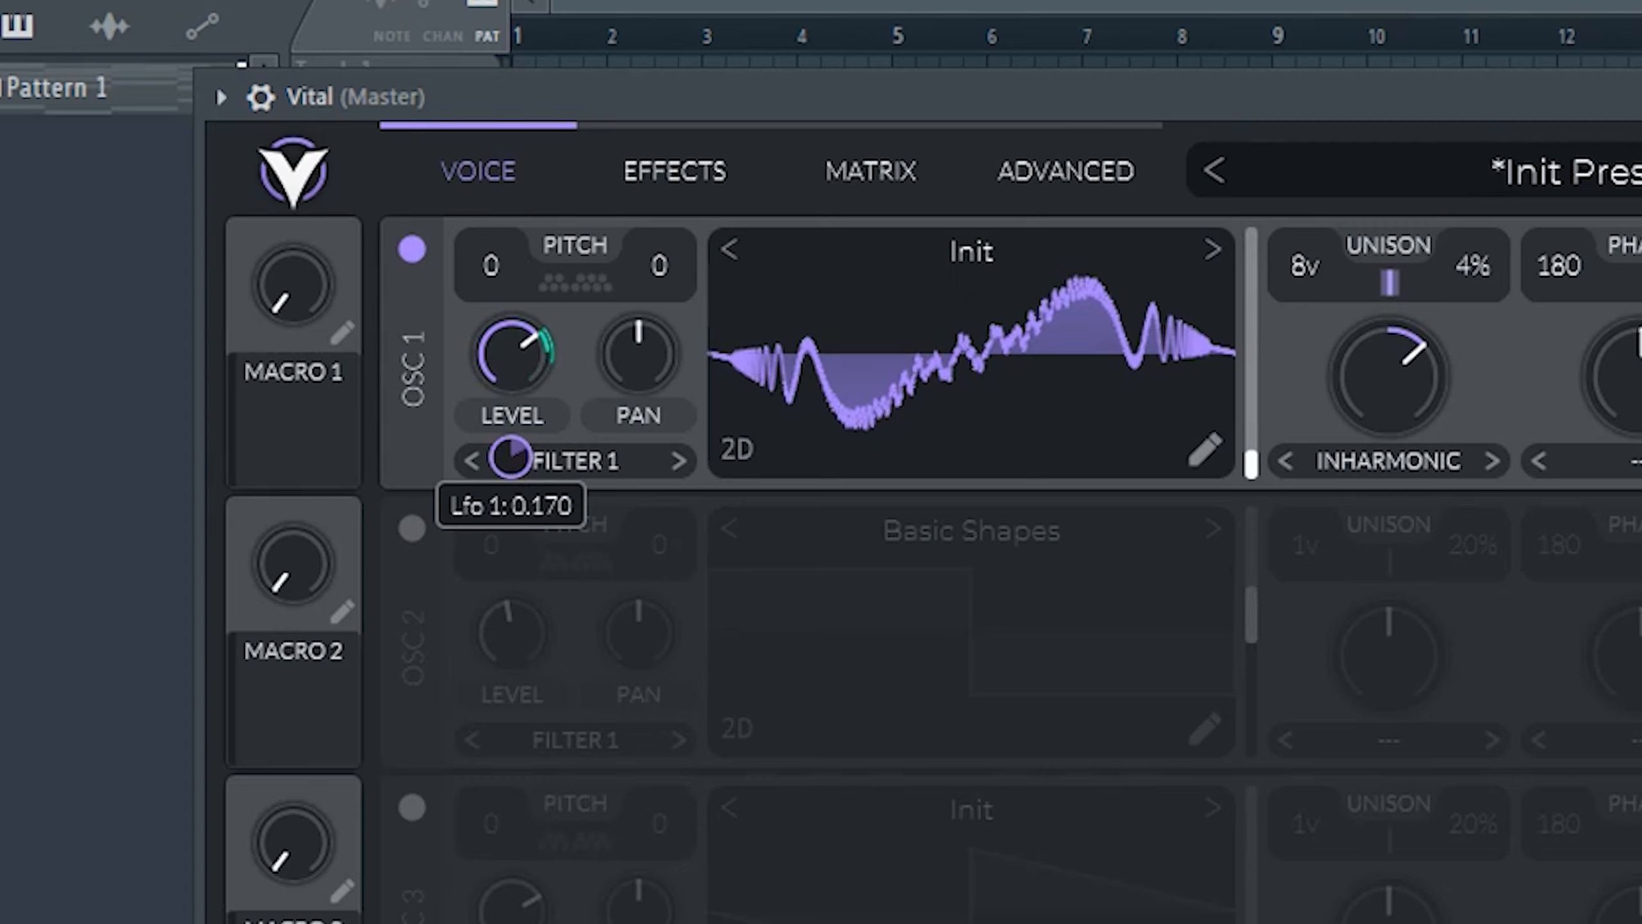
left_click_drag(515, 344, 520, 386)
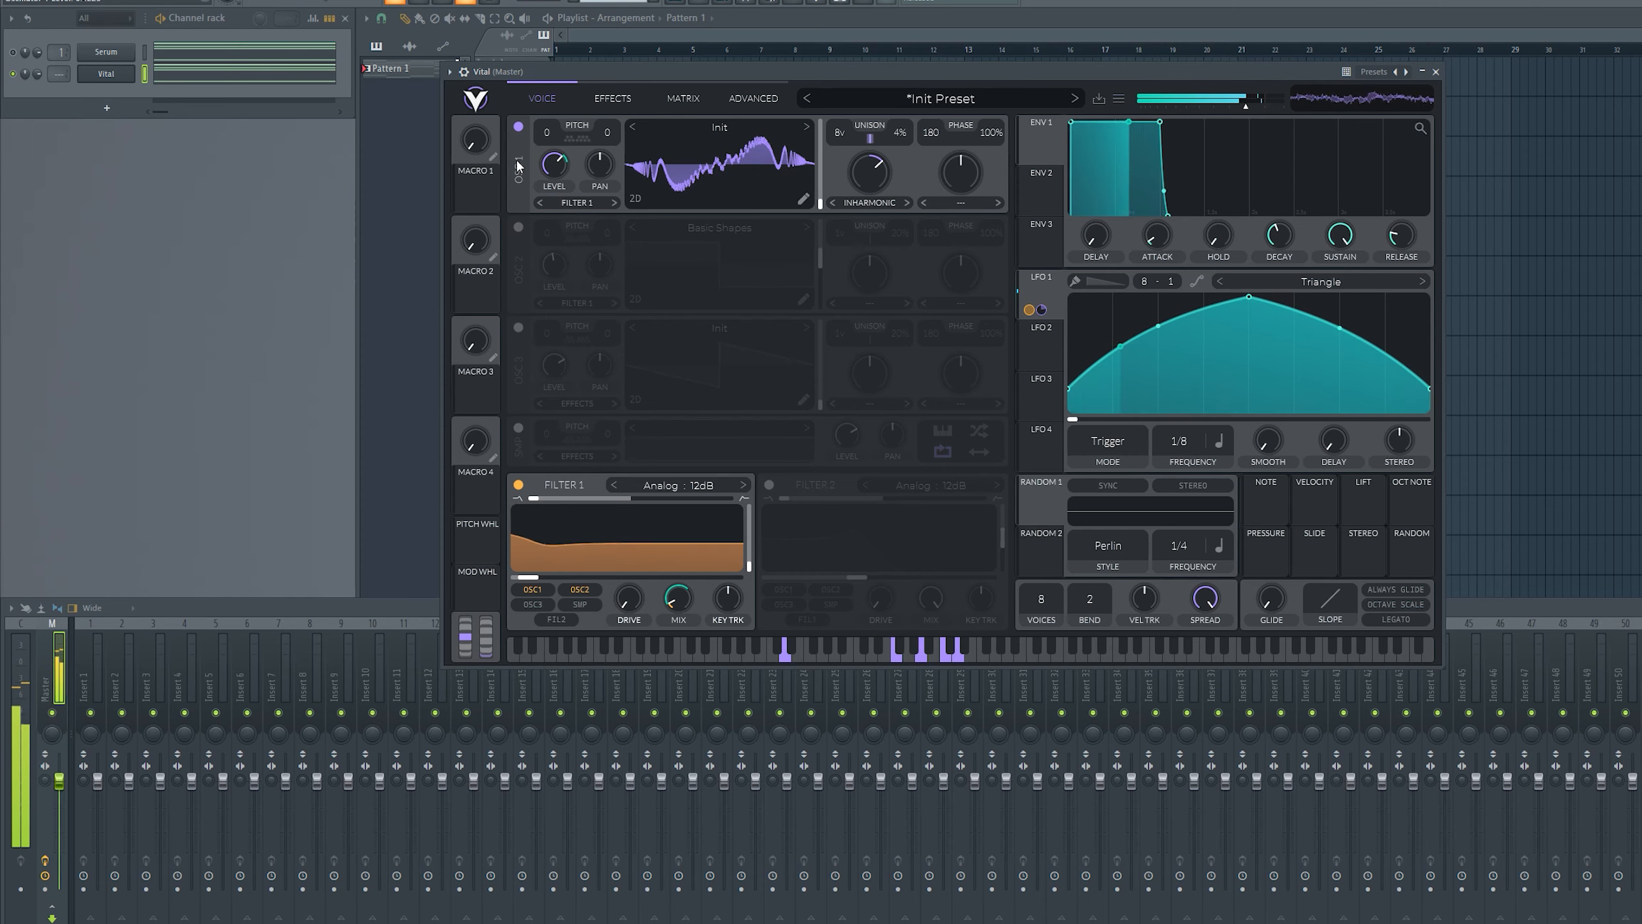
Solo OSC 2 by turning OSC 1 off, assign LFO 1 to OSC 2's level and reduce the modulation amount
left_click(518, 128)
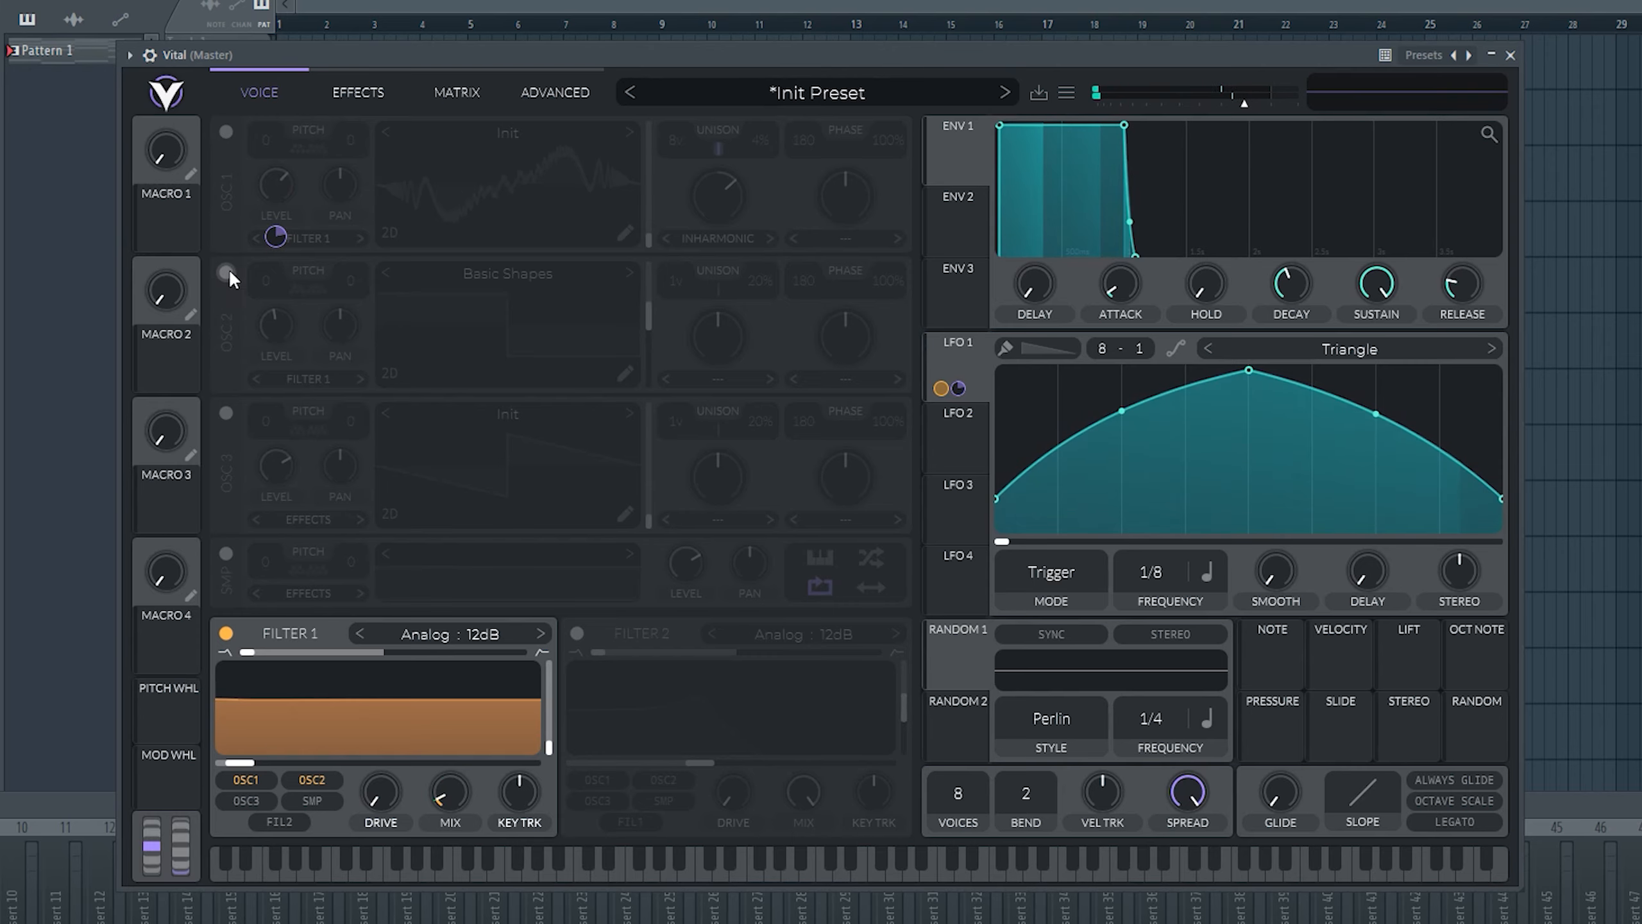
left_click(226, 273)
left_click_drag(970, 367, 276, 326)
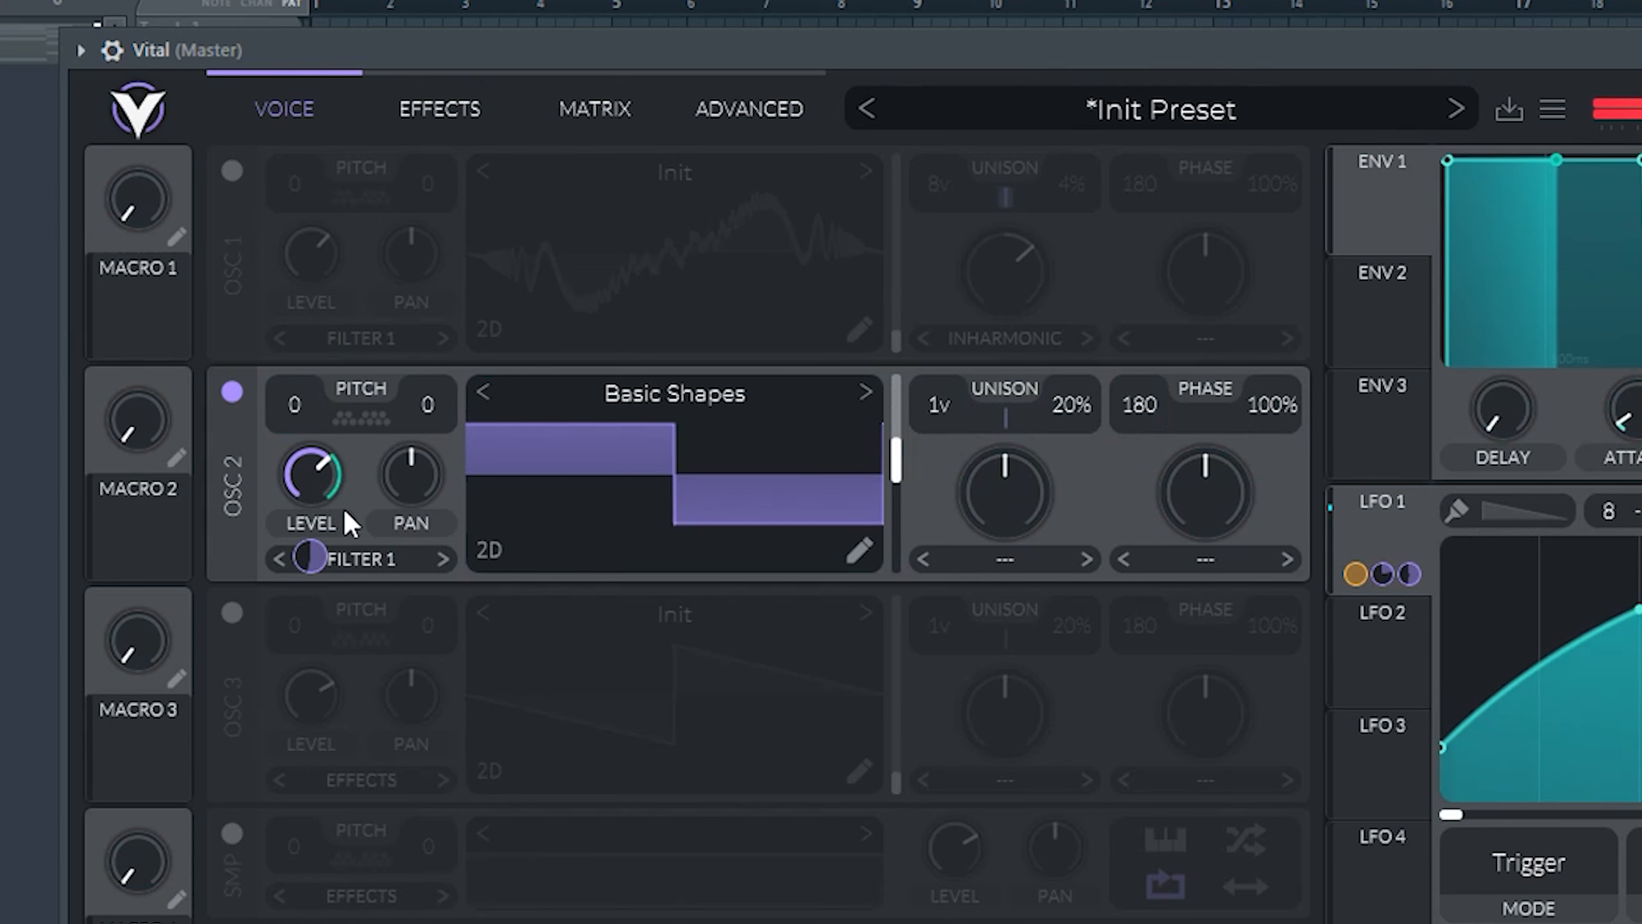
left_click_drag(309, 556, 309, 602)
left_click_drag(326, 480, 309, 547)
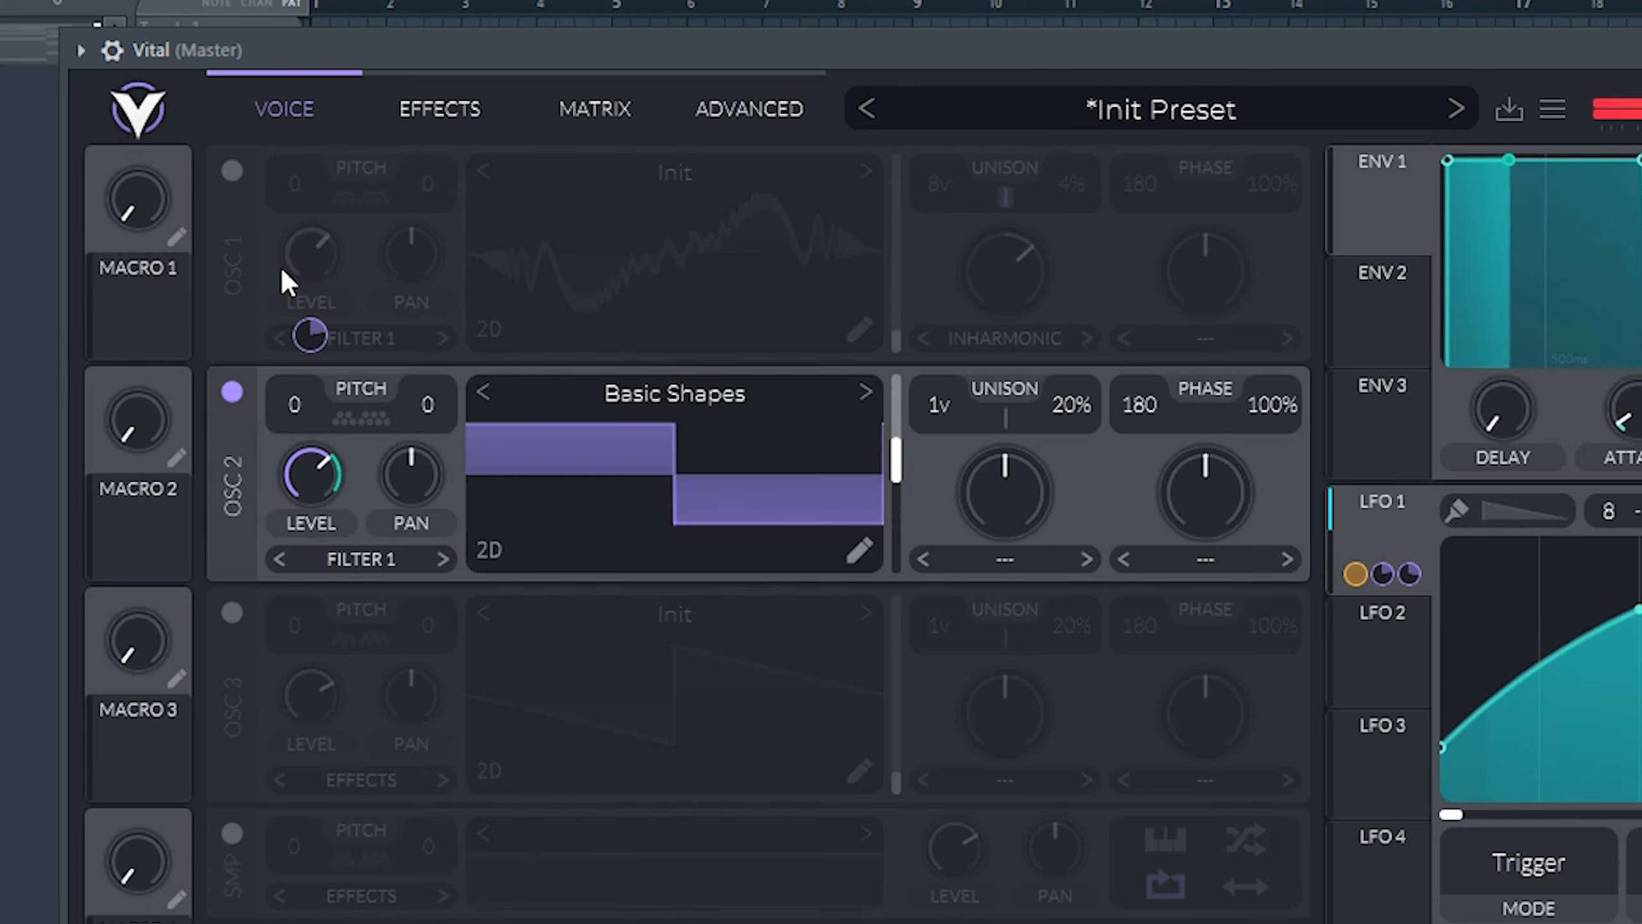
Turn OSC 1 back on and lower OSC 2's base level to balance the two oscillators
left_click(231, 171)
left_click_drag(324, 477, 325, 503)
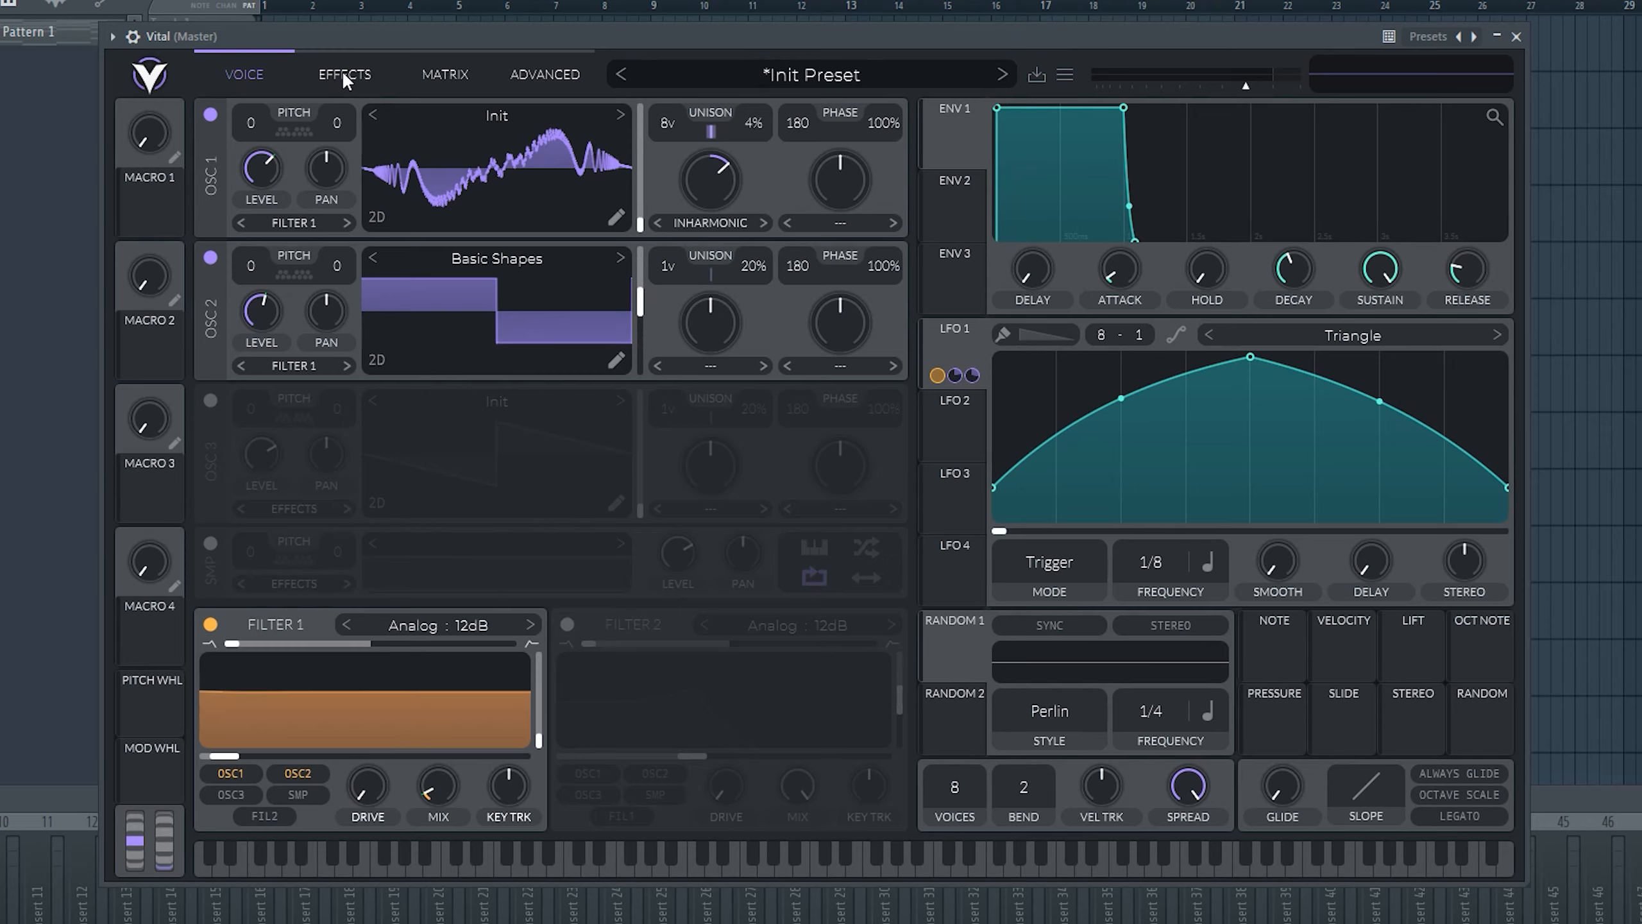
Turn on the multiband Compressor with full attack, 79.50% release, low gain at 4.600 dB, a reduced band gain and high gain at 12.40 dB
left_click(344, 75)
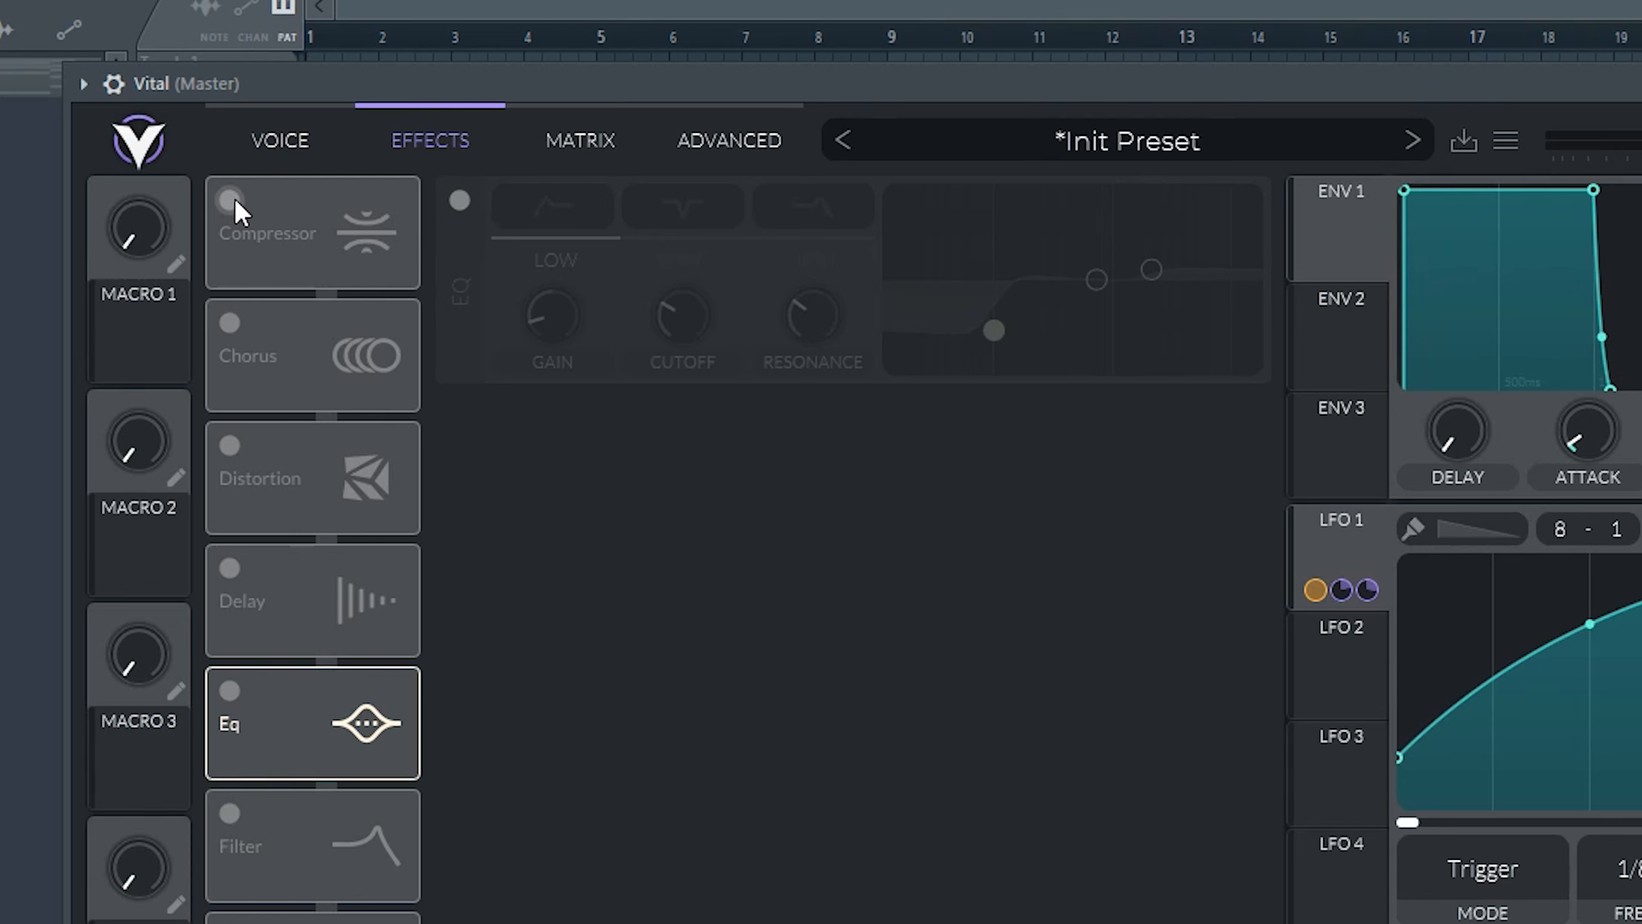
left_click(229, 200)
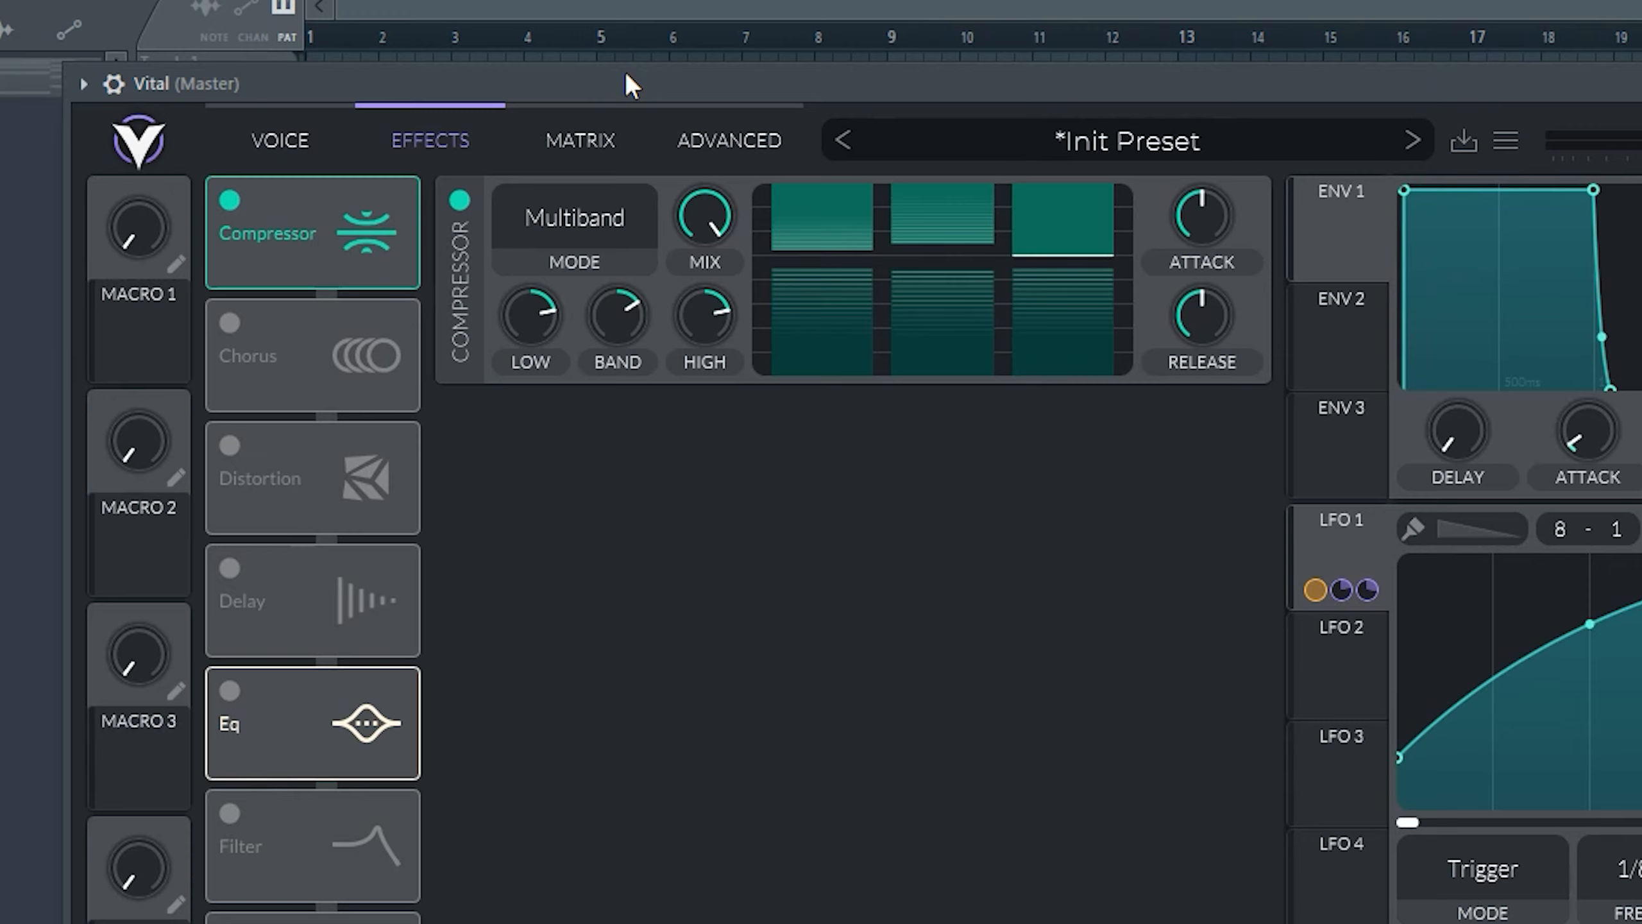
left_click_drag(1194, 222, 1183, 82)
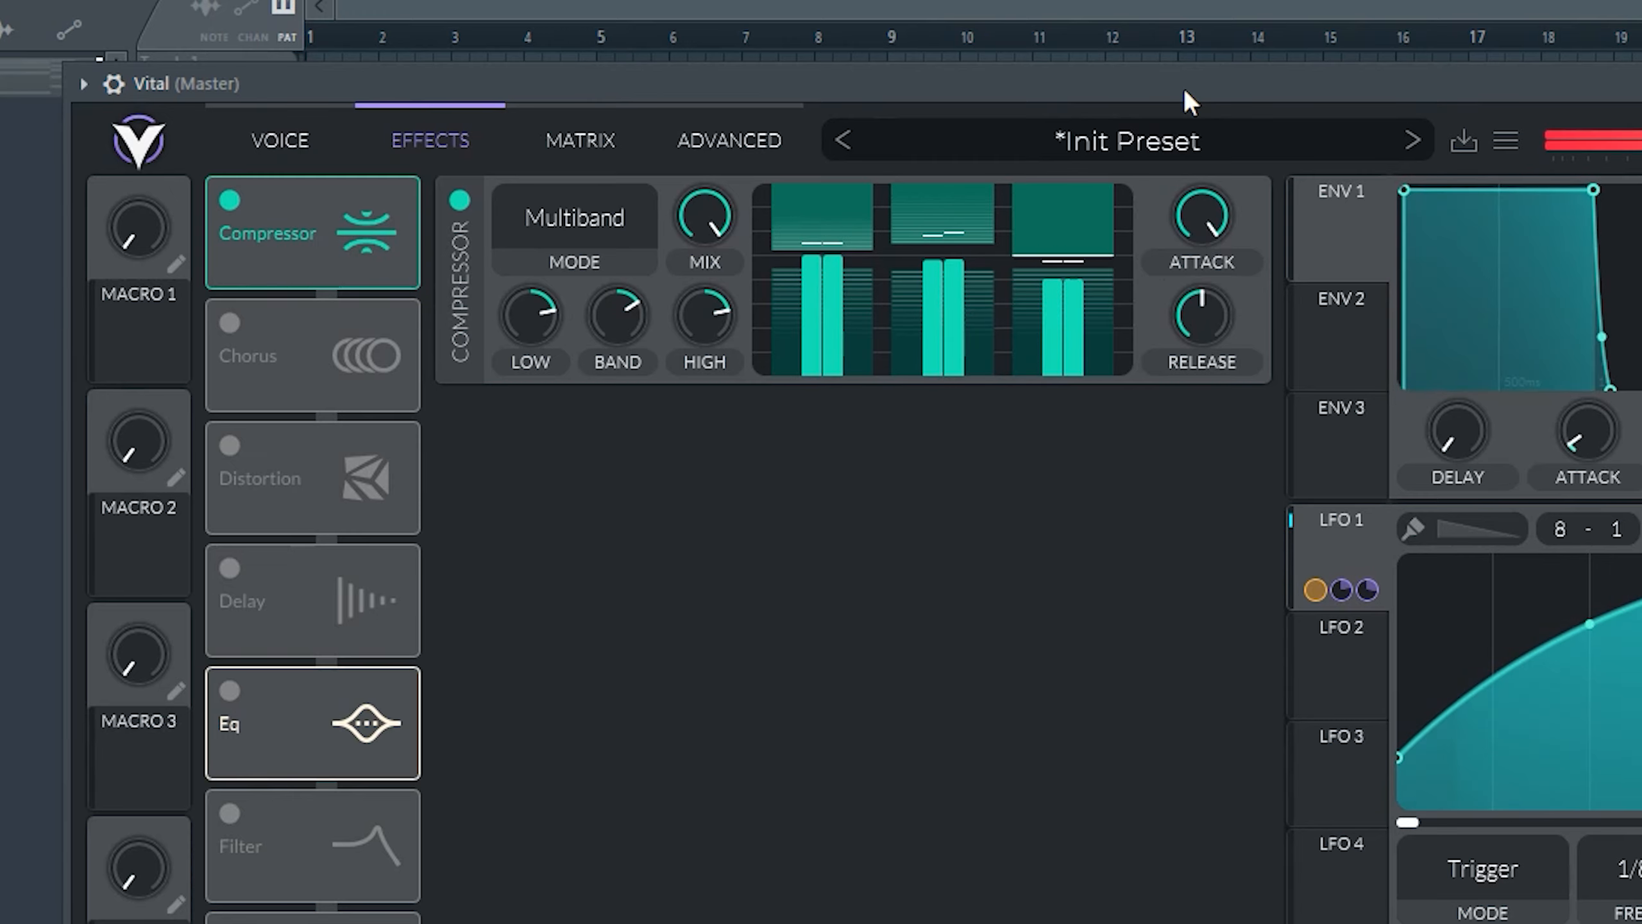
left_click_drag(1219, 259, 1206, 170)
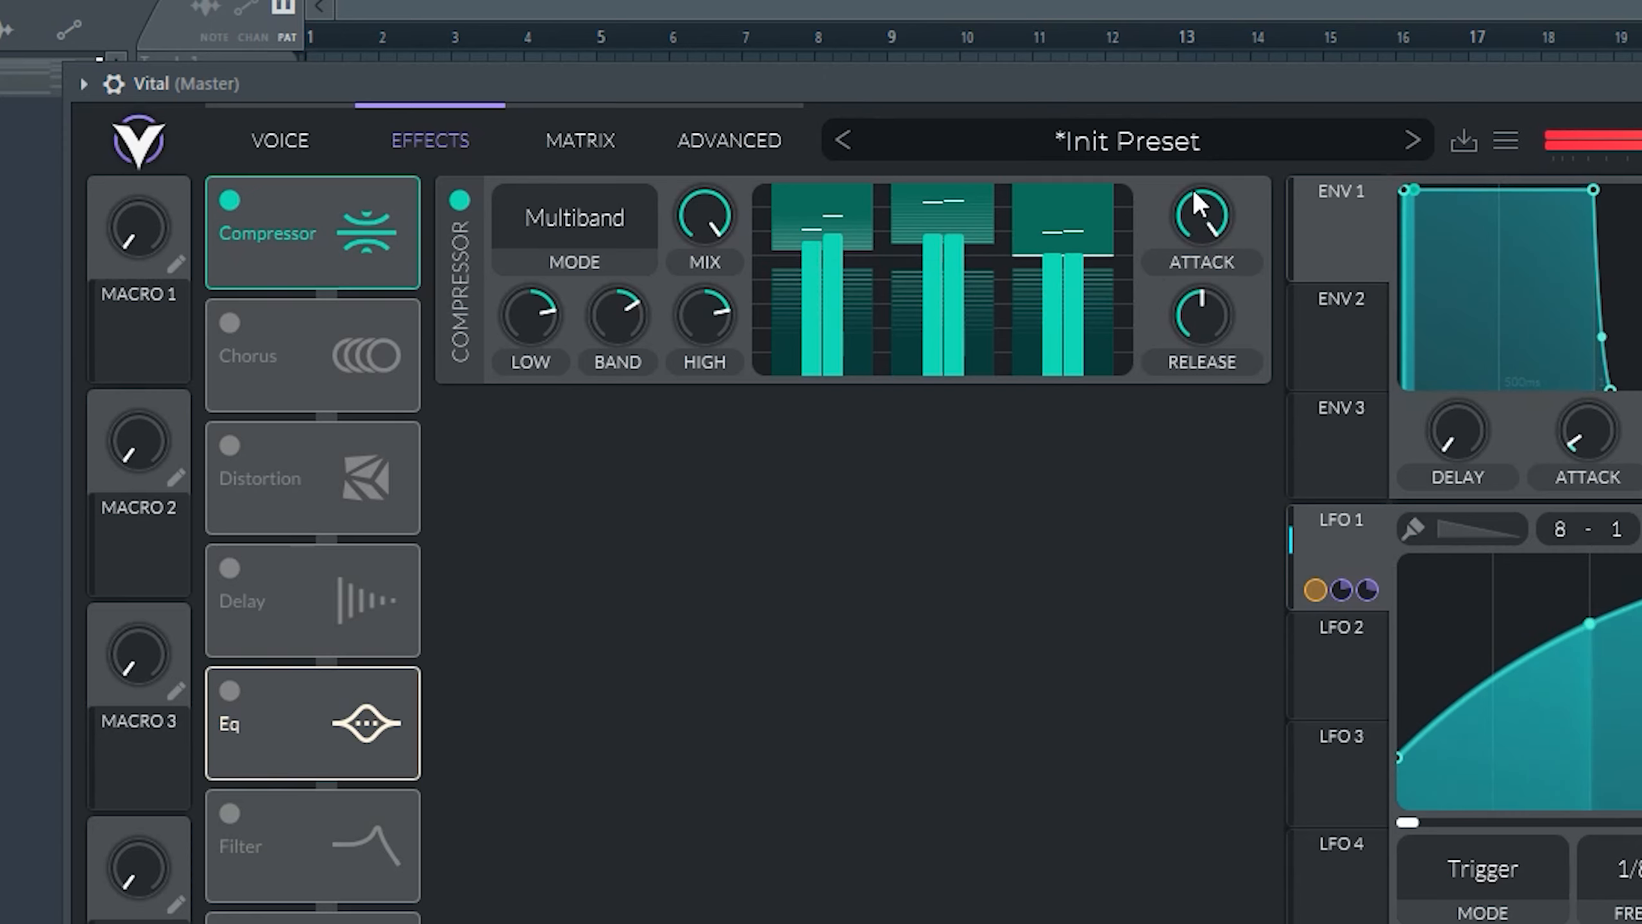
left_click_drag(1198, 319, 1216, 236)
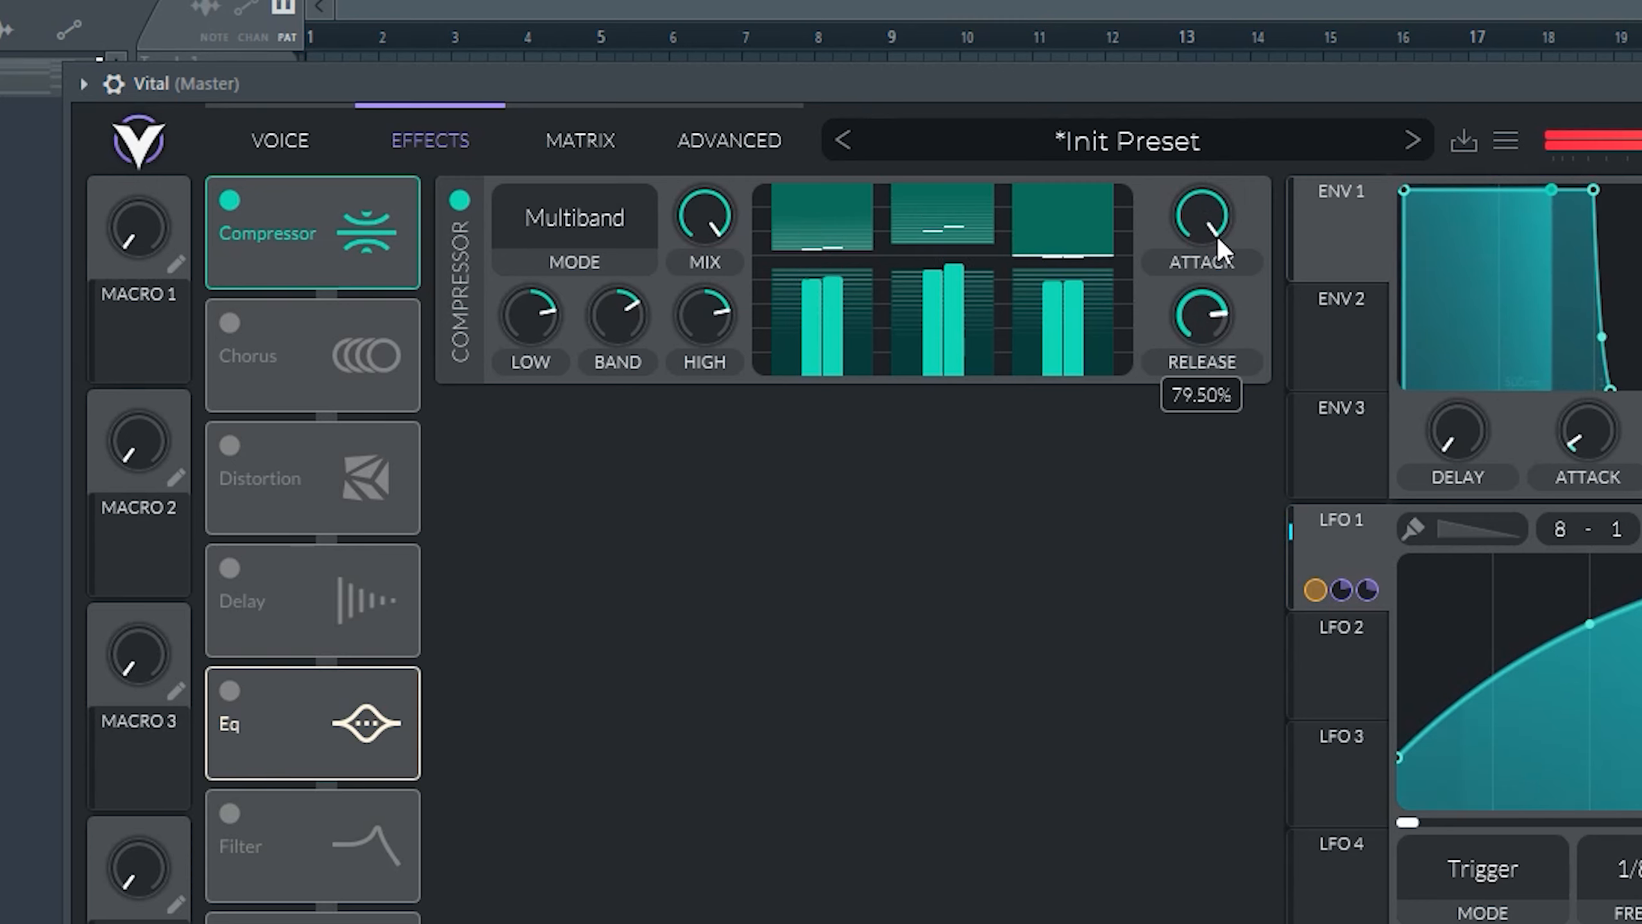
left_click_drag(552, 336, 564, 403)
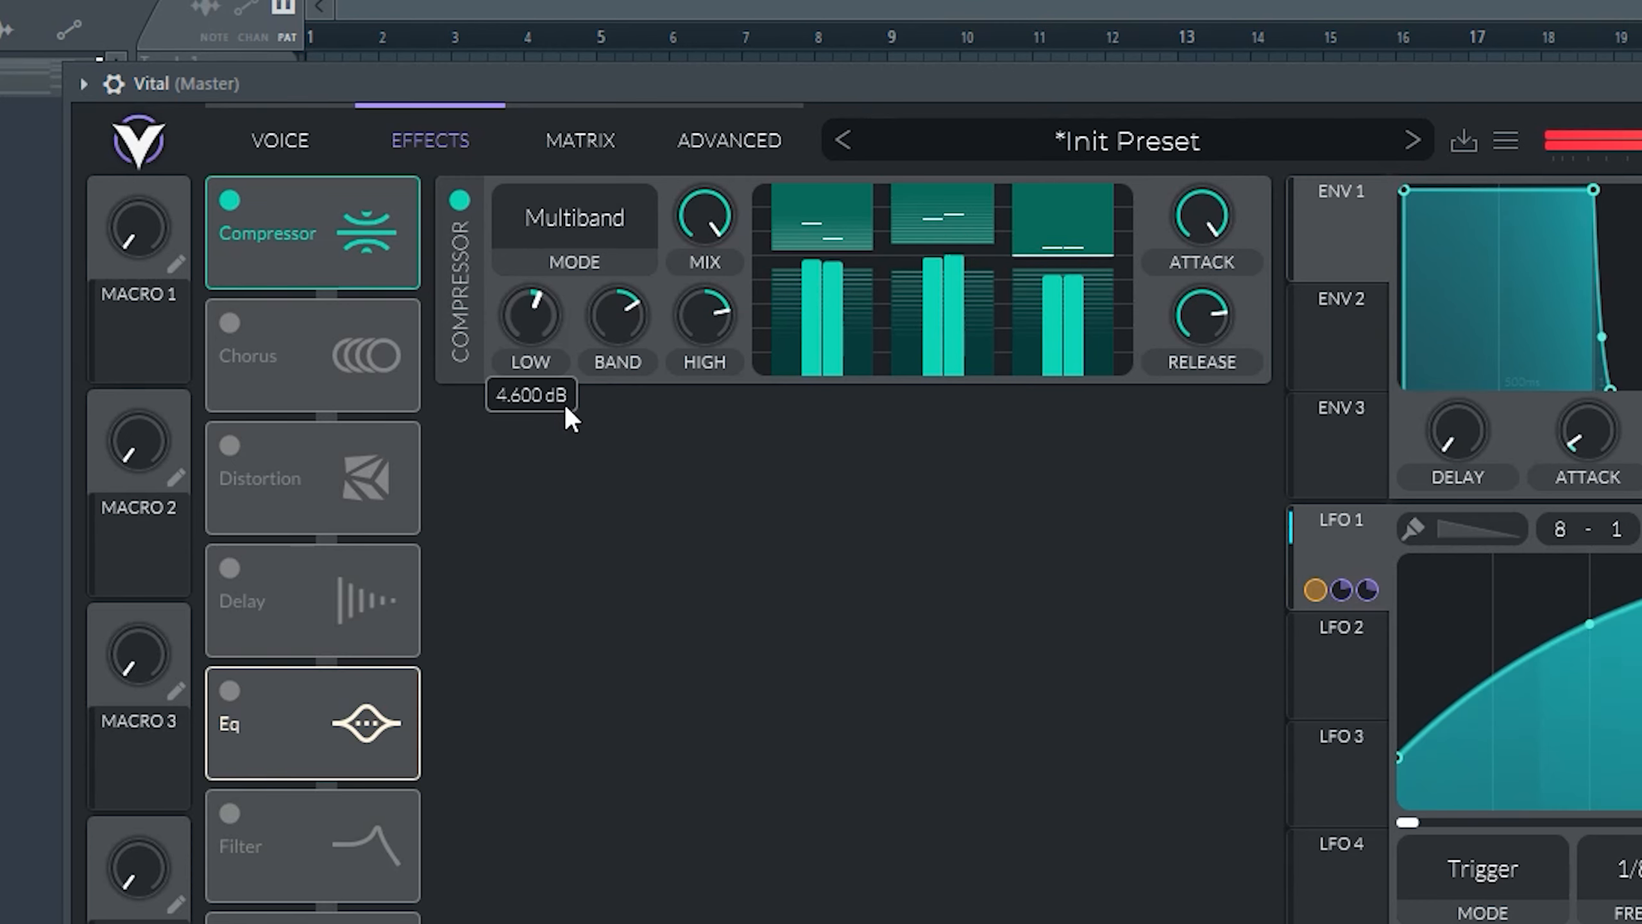
left_click_drag(639, 330, 732, 366)
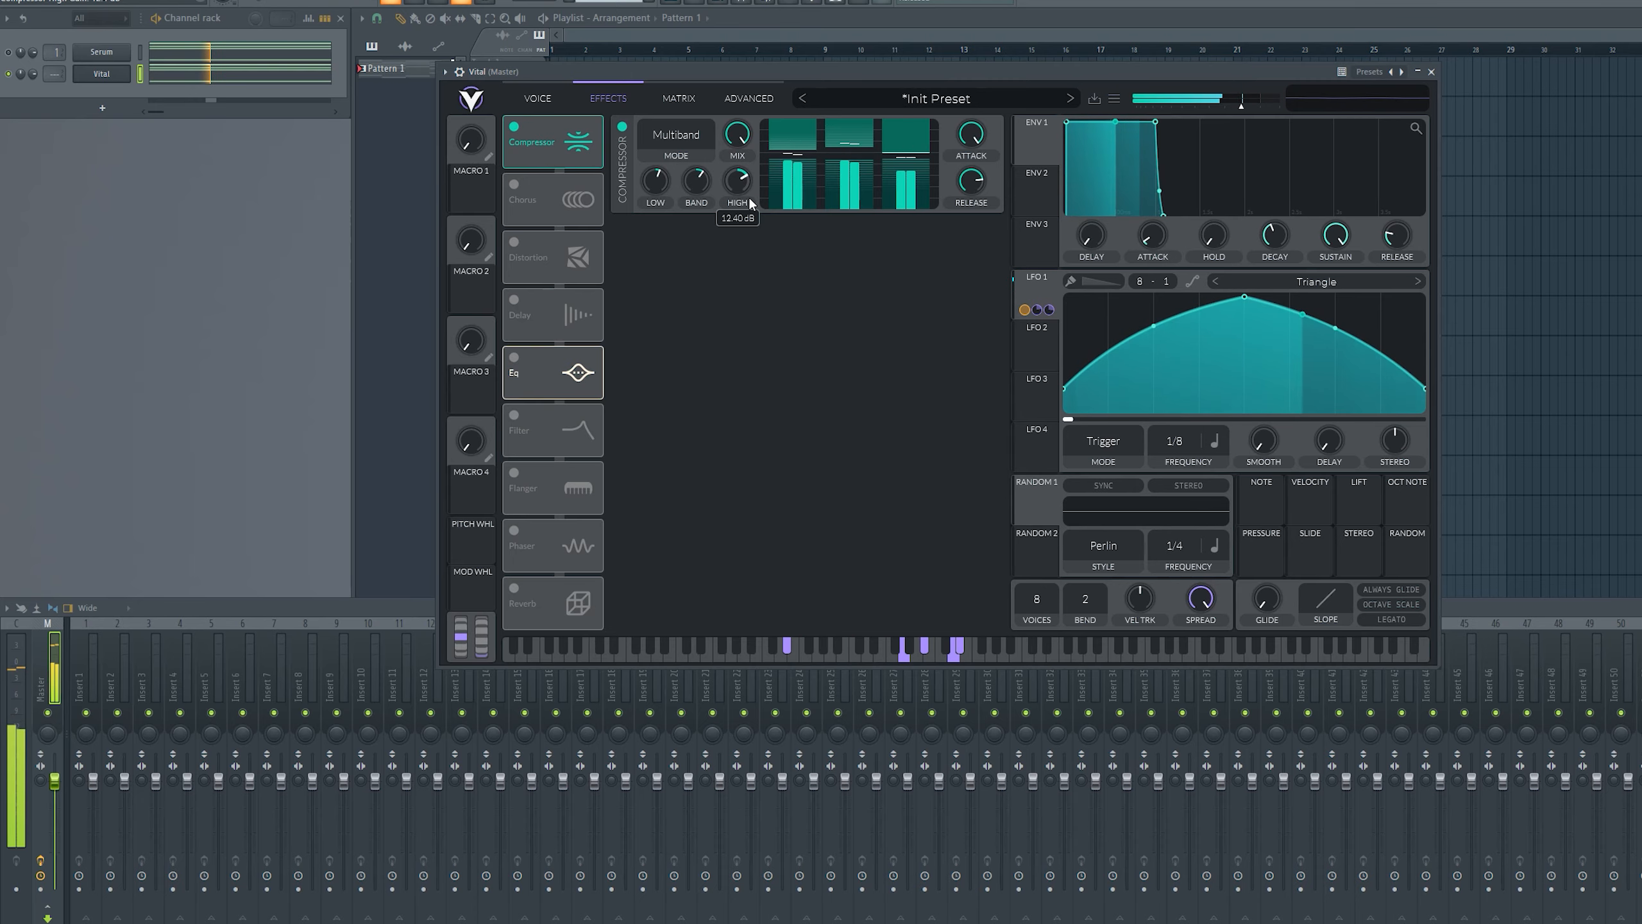
Turn on the Chorus effect and reduce its mix so that it blends in subtly
left_click(514, 184)
left_click_drag(970, 234, 968, 246)
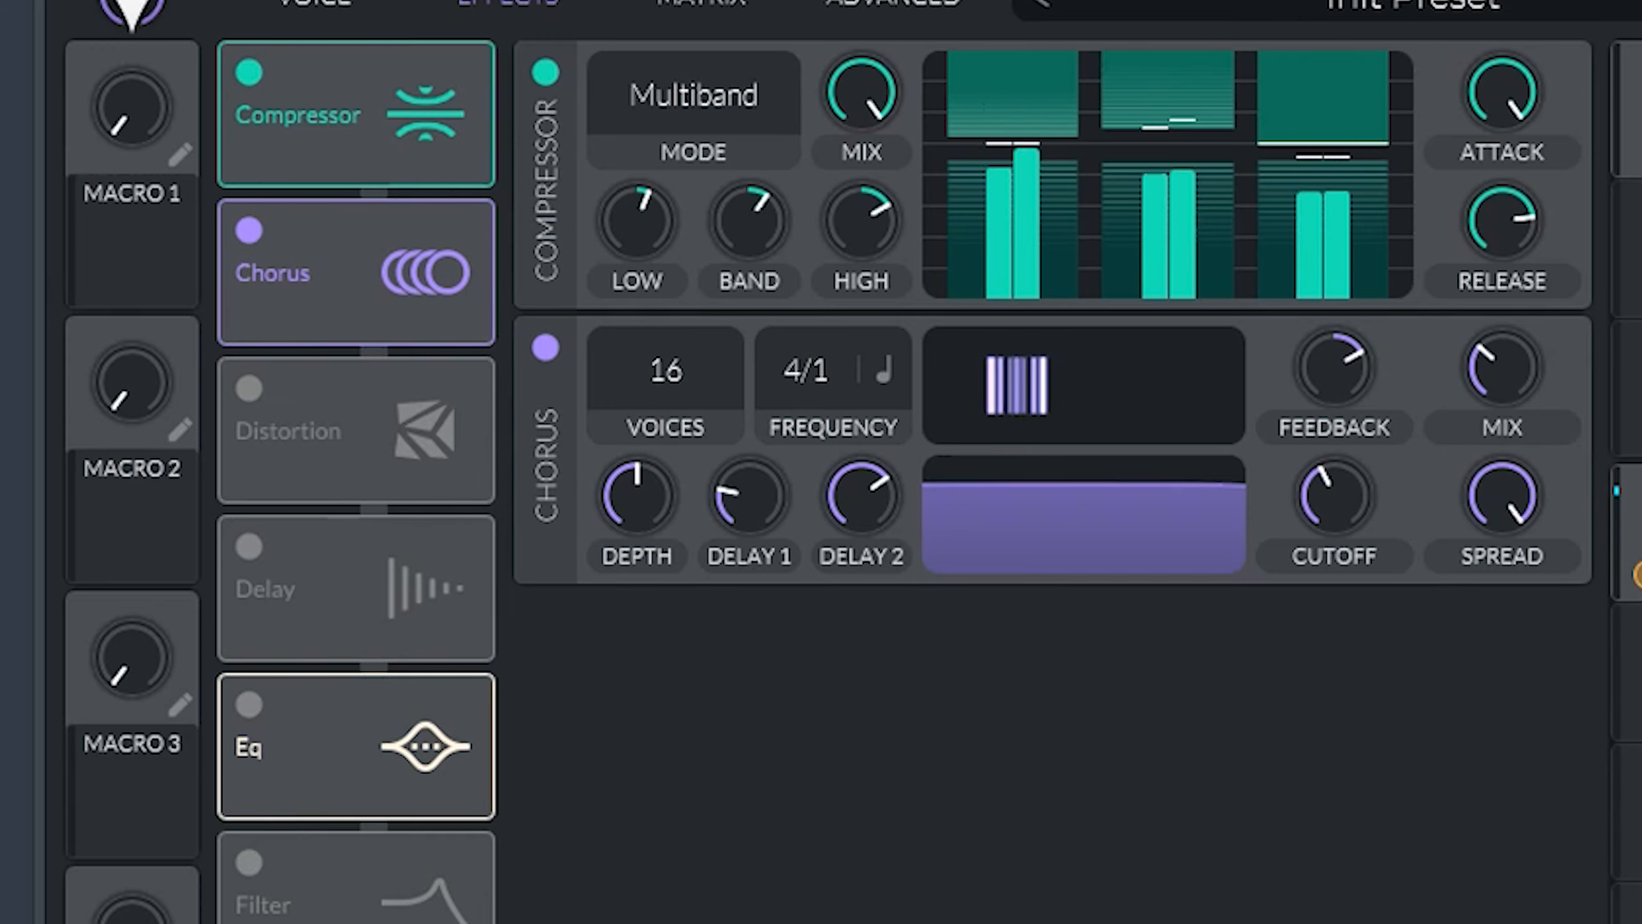
left_click_drag(1490, 391, 1495, 421)
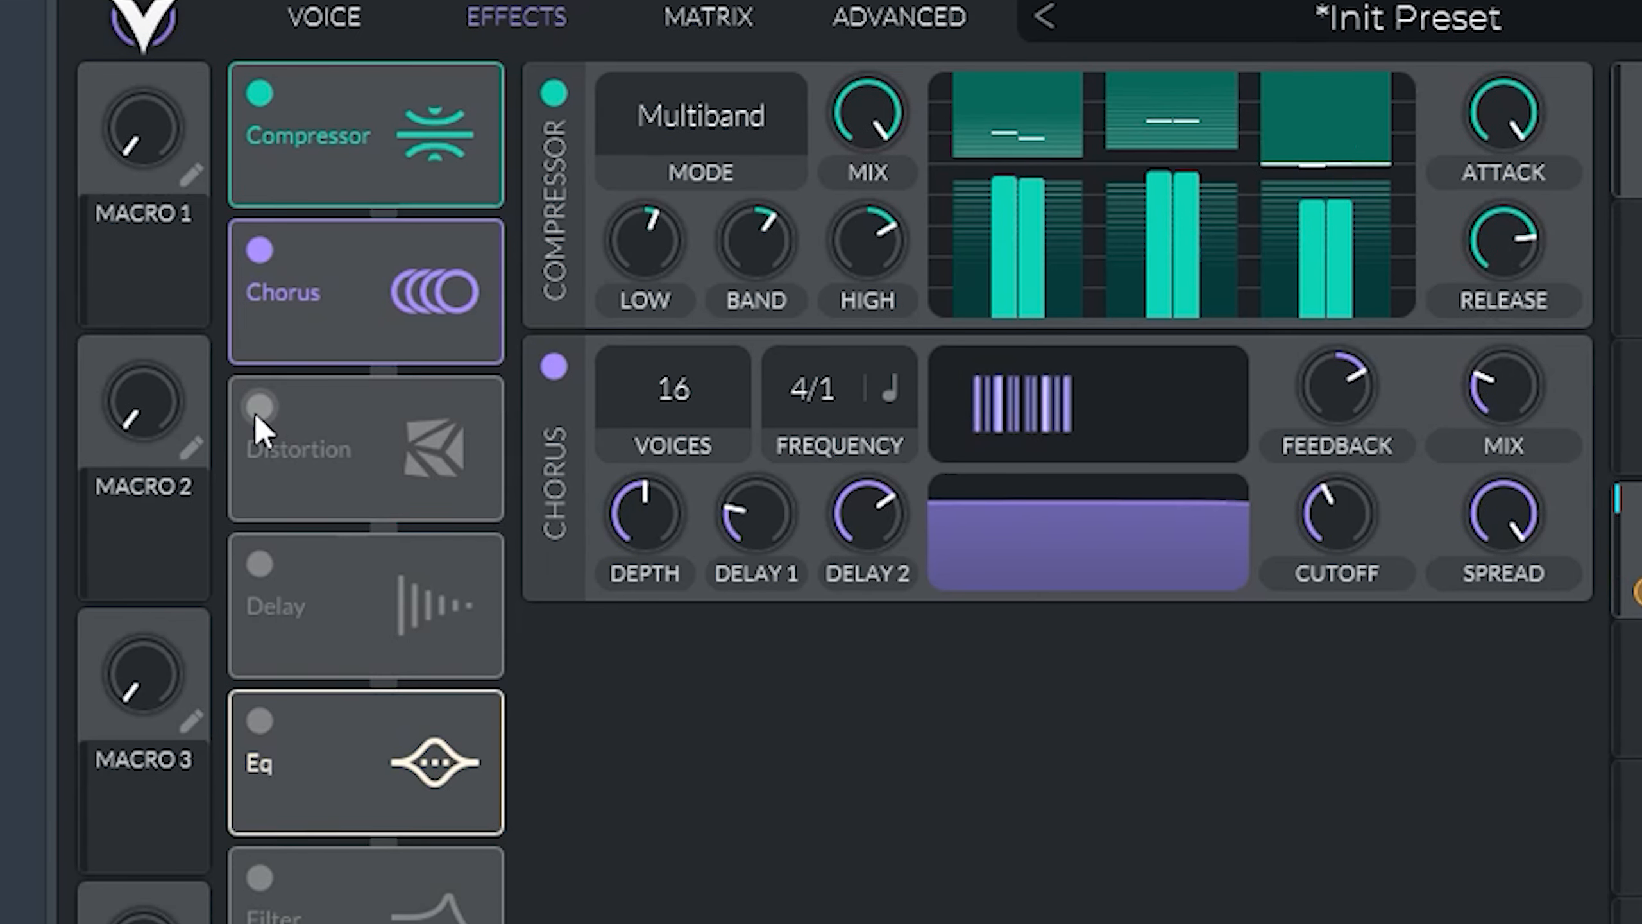
Turn on the Distortion effect, change its type to Hard Clip and raise the drive slightly
left_click(257, 408)
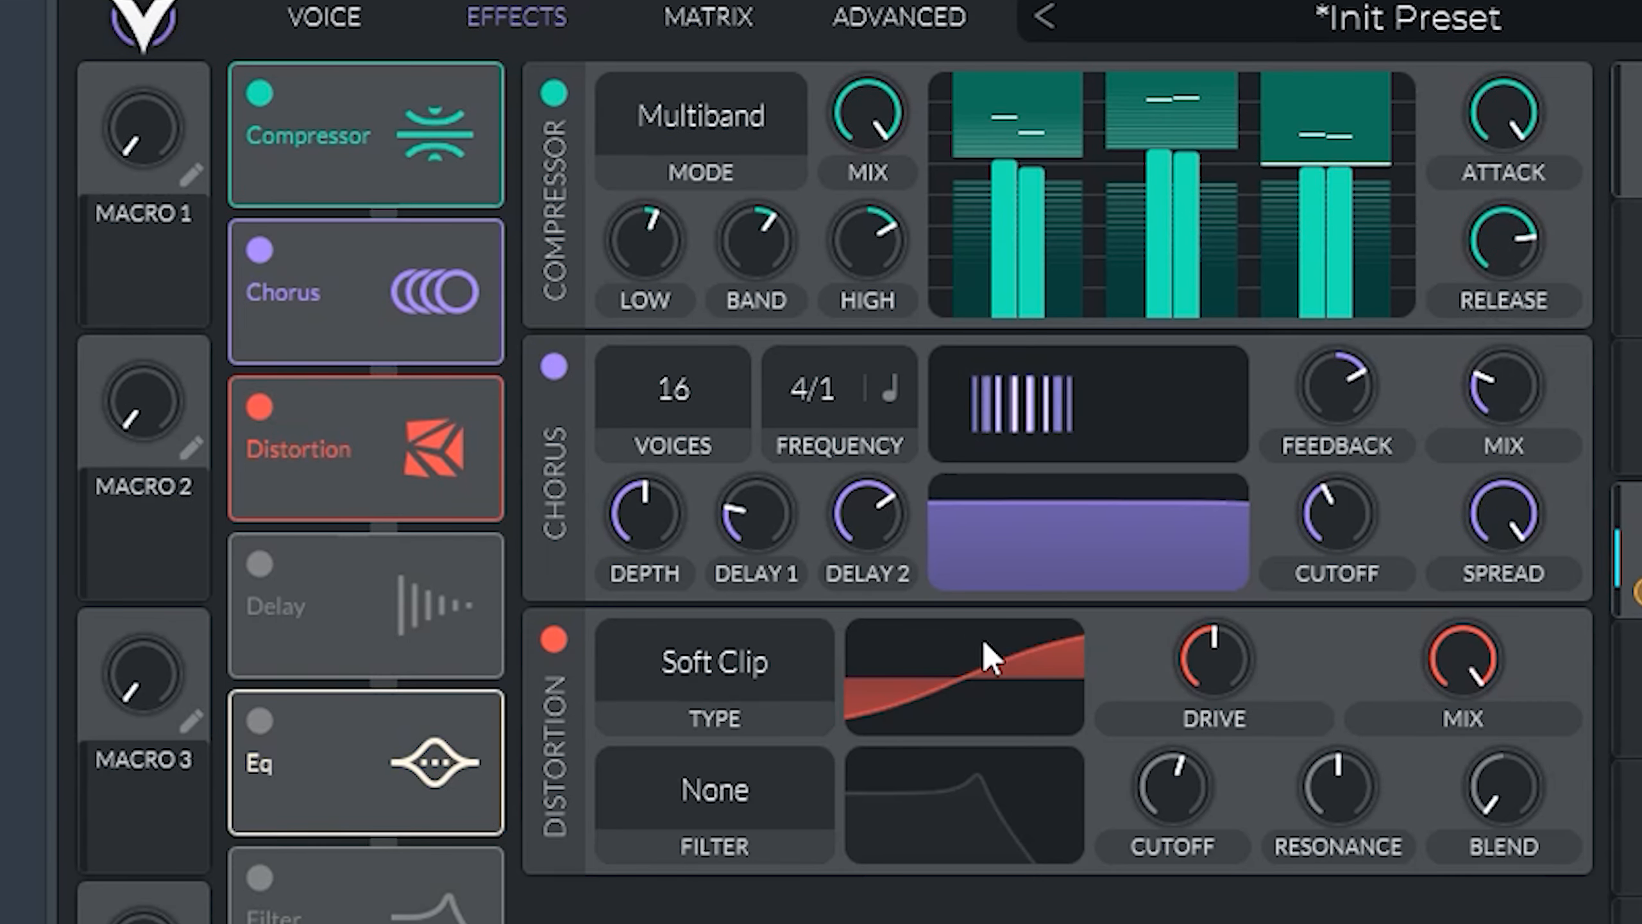
left_click(743, 667)
left_click(646, 811)
left_click_drag(1228, 660, 1231, 653)
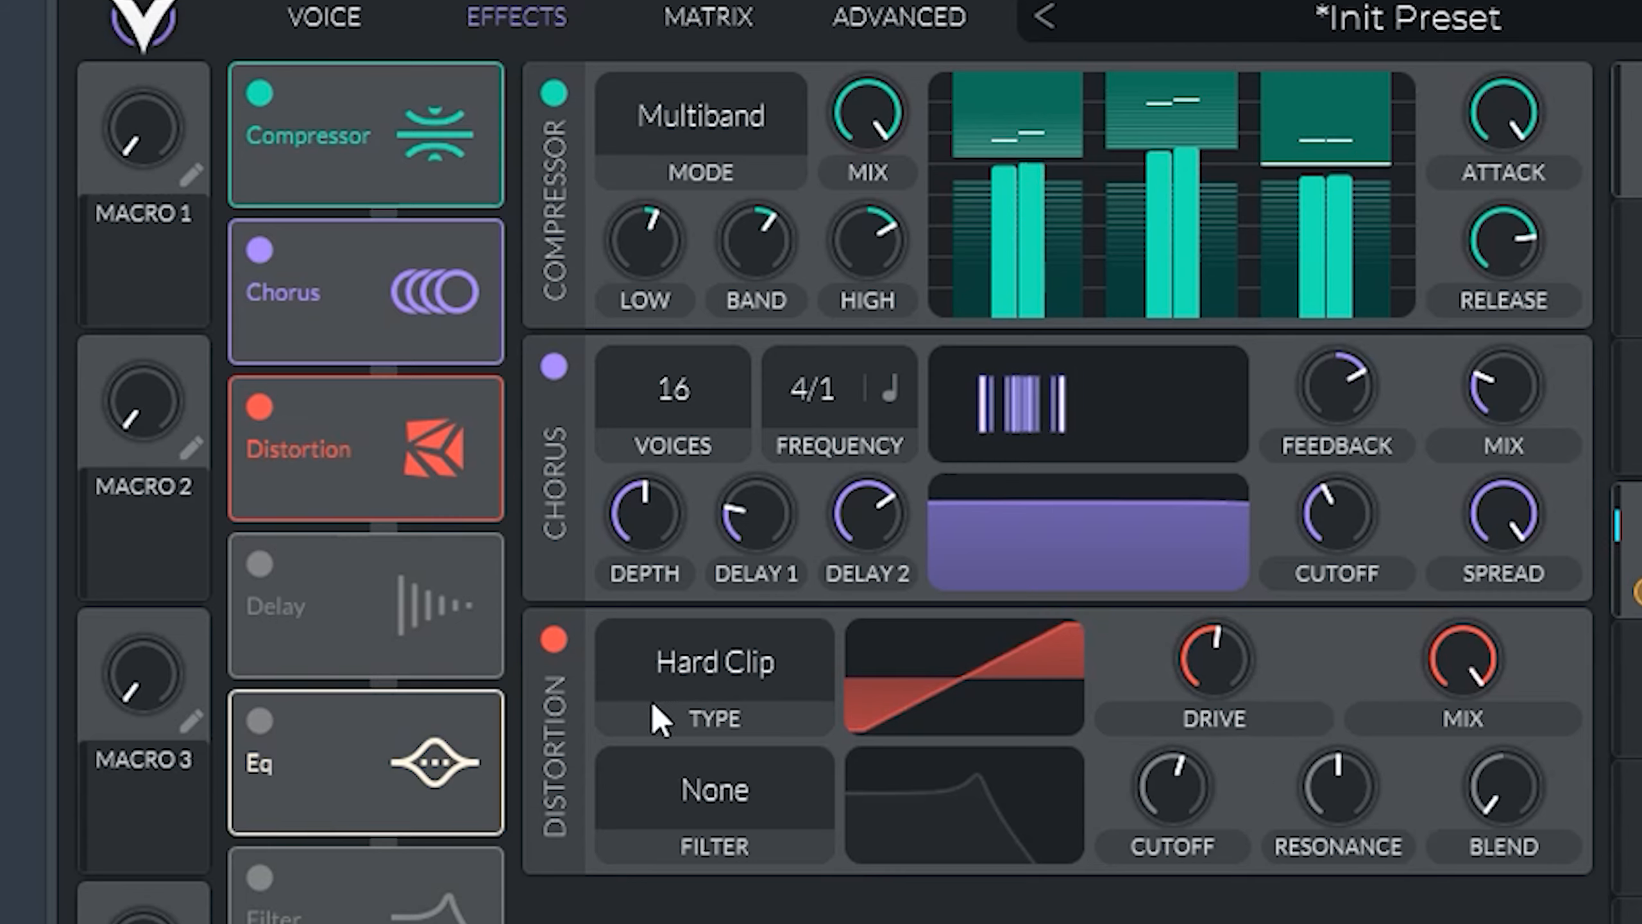
Place the Eq directly after Distortion and turn it on, cutting the lows and trimming the high band, and reduce the distortion drive slightly
left_click_drag(268, 706, 259, 567)
left_click(259, 567)
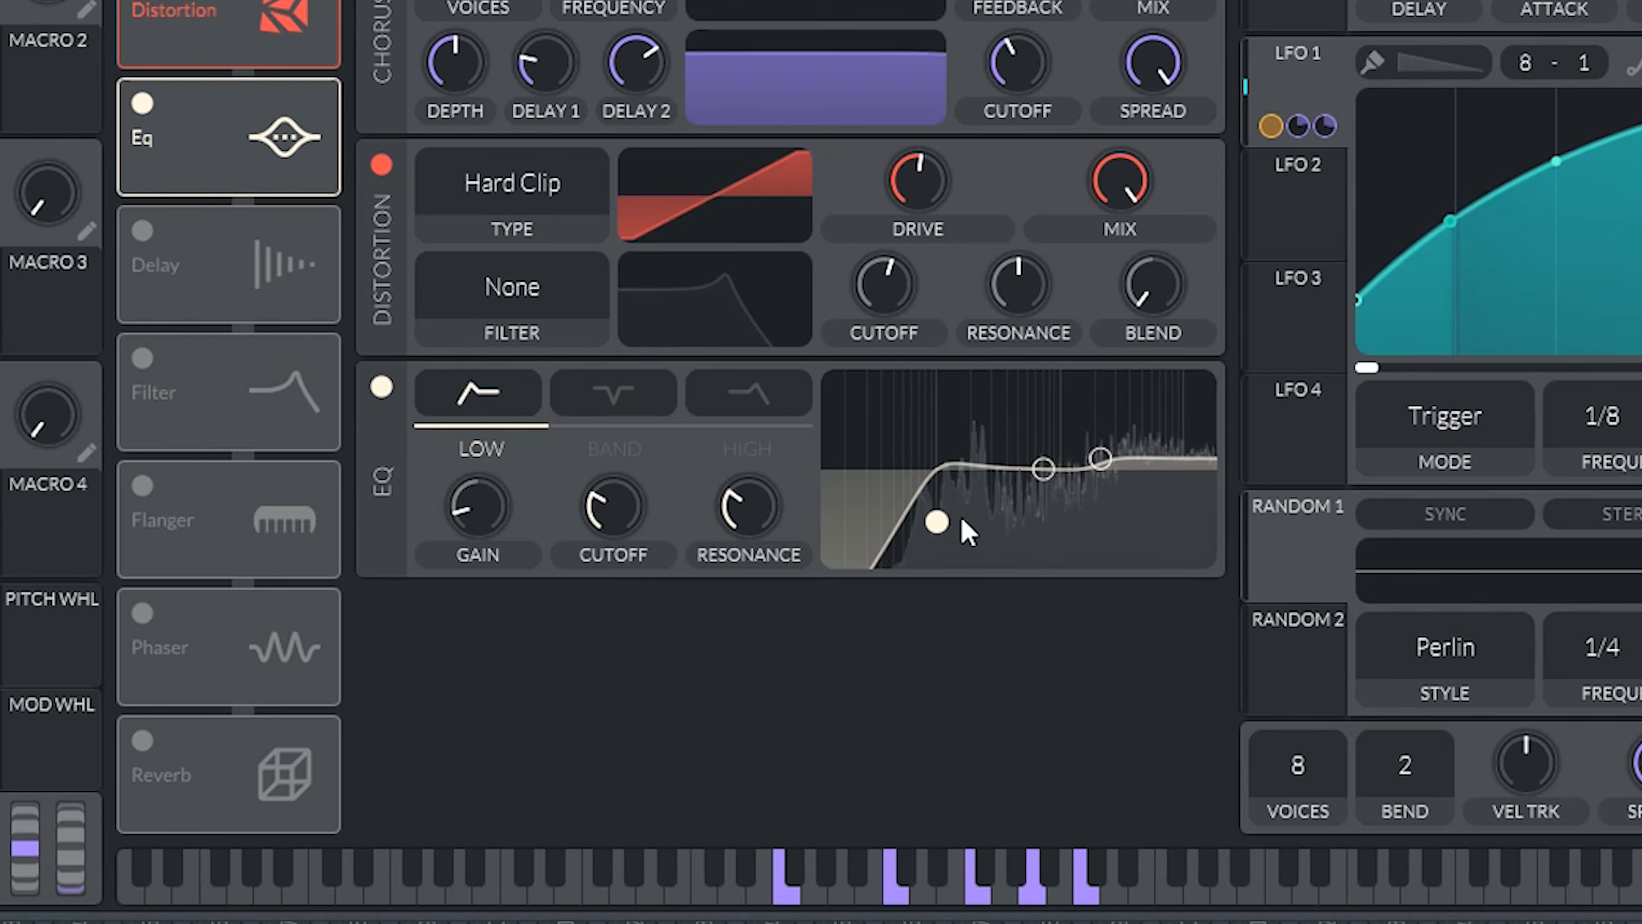
left_click_drag(962, 520, 937, 539)
left_click_drag(1099, 453, 1101, 461)
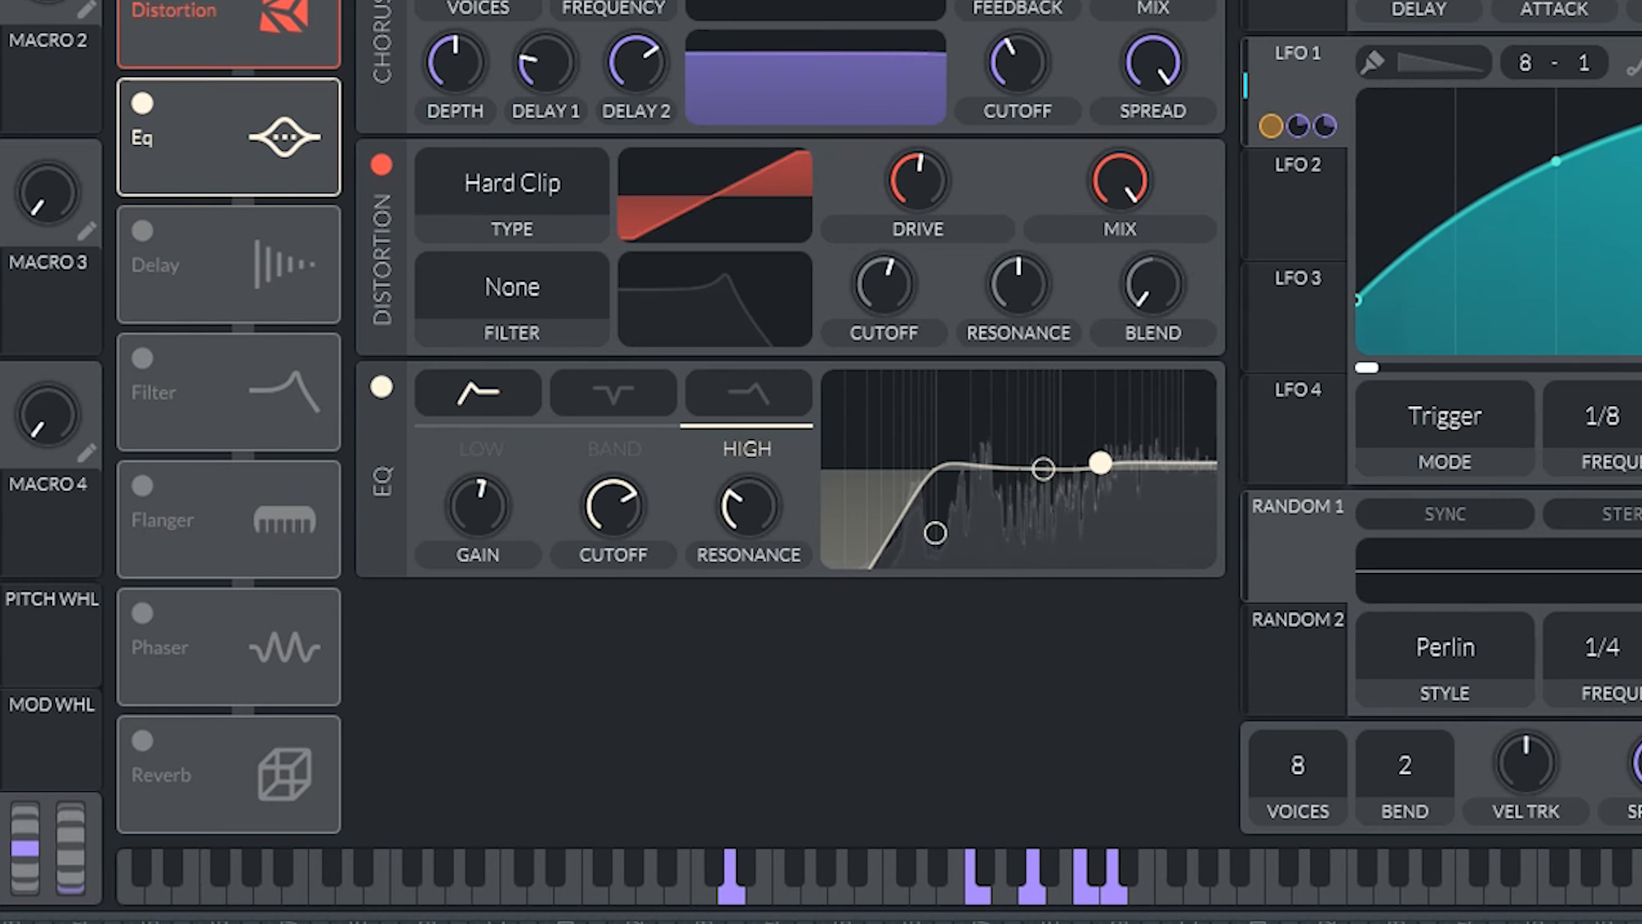
left_click_drag(925, 194, 925, 201)
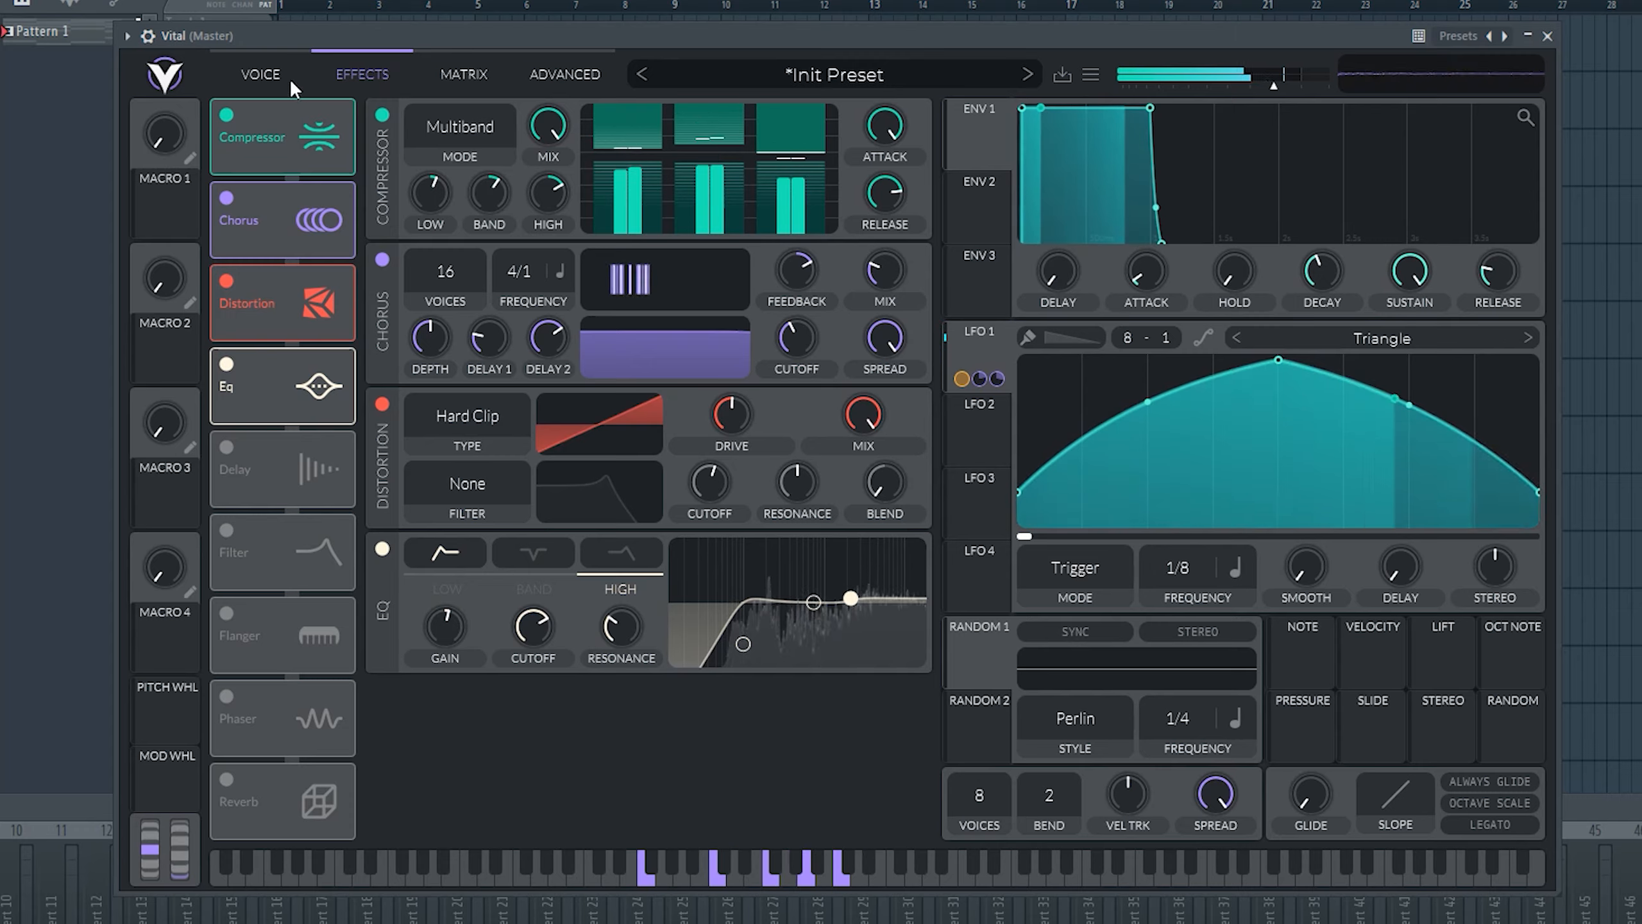
Return to the oscillator settings, play the chord pattern to audition the patch and nudge LFO 1's rising slope slightly upward
left_click(261, 74)
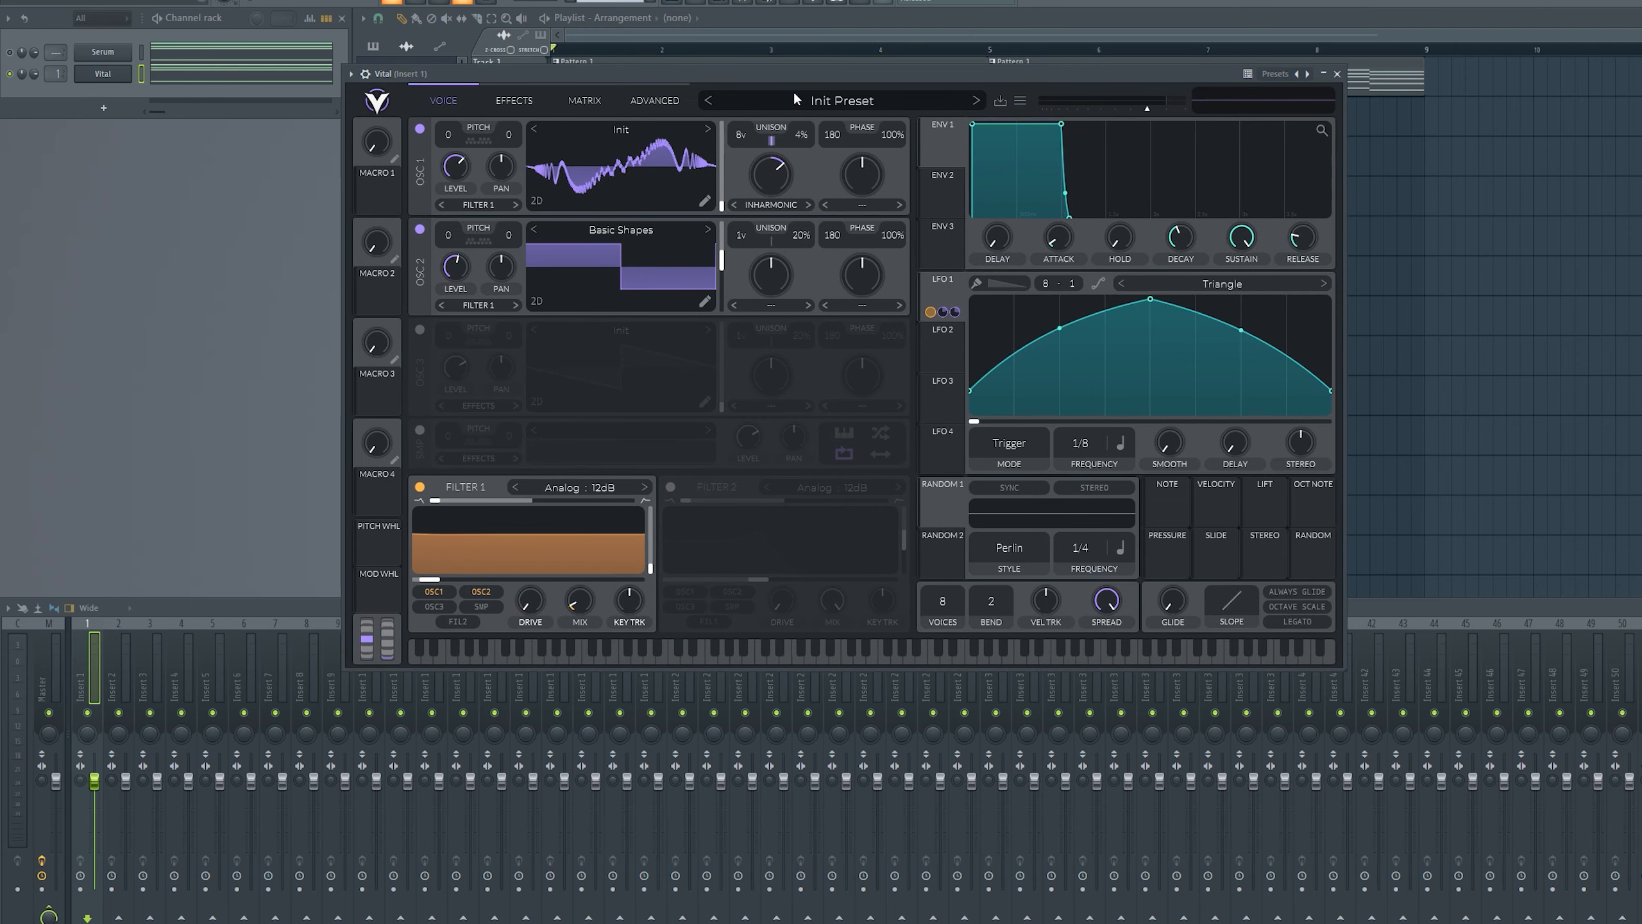
left_click_drag(804, 74, 864, 86)
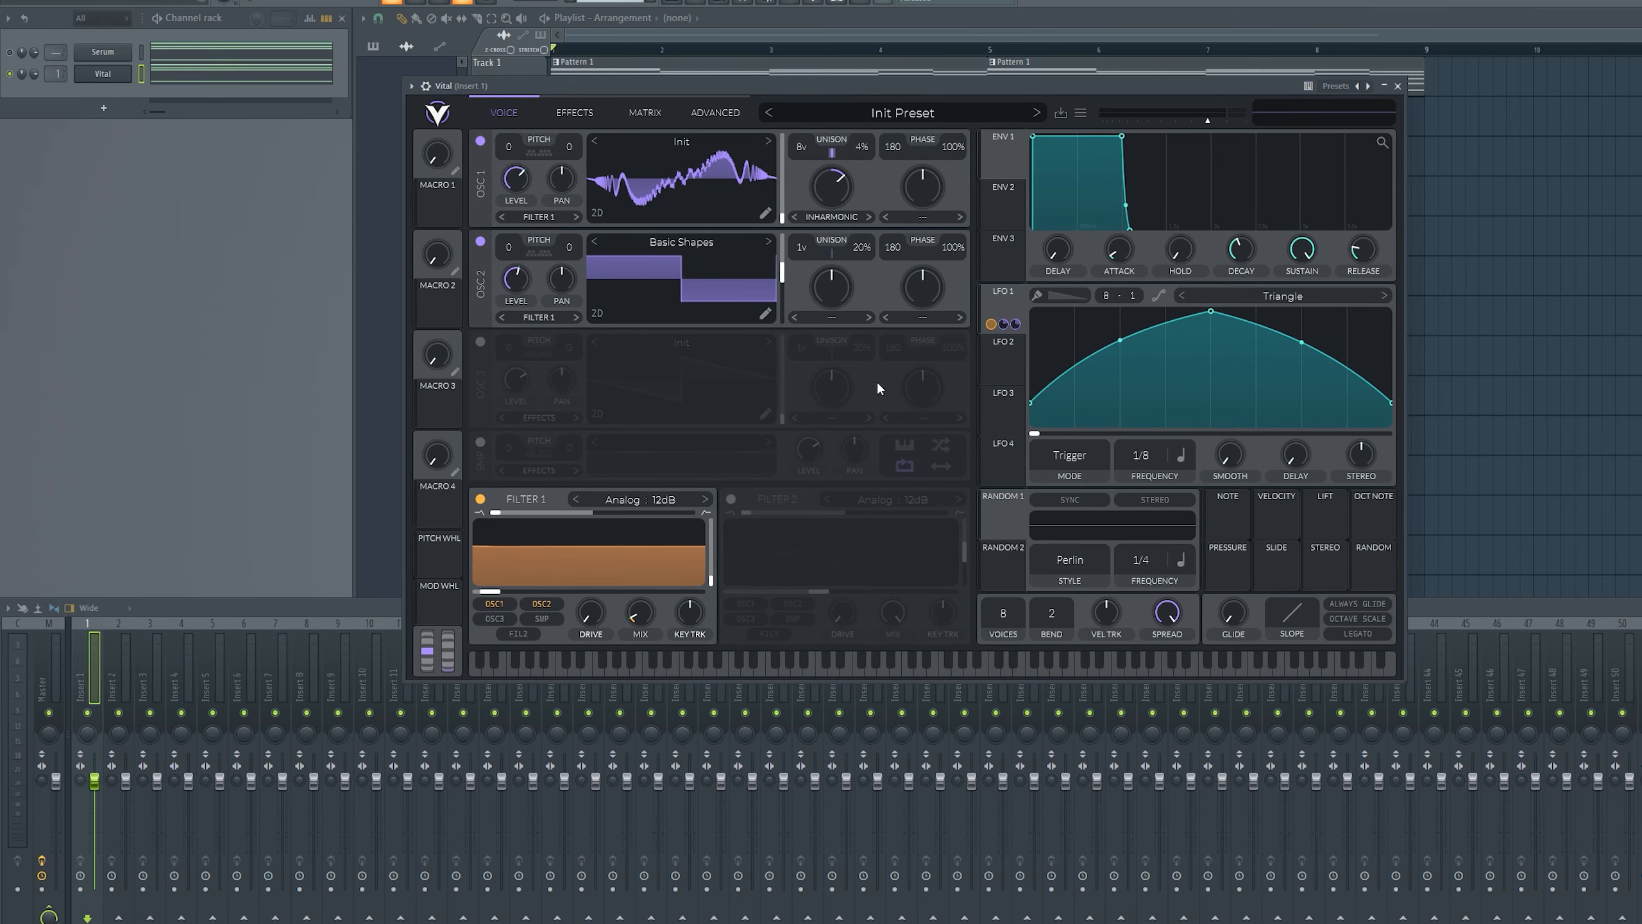
key("space")
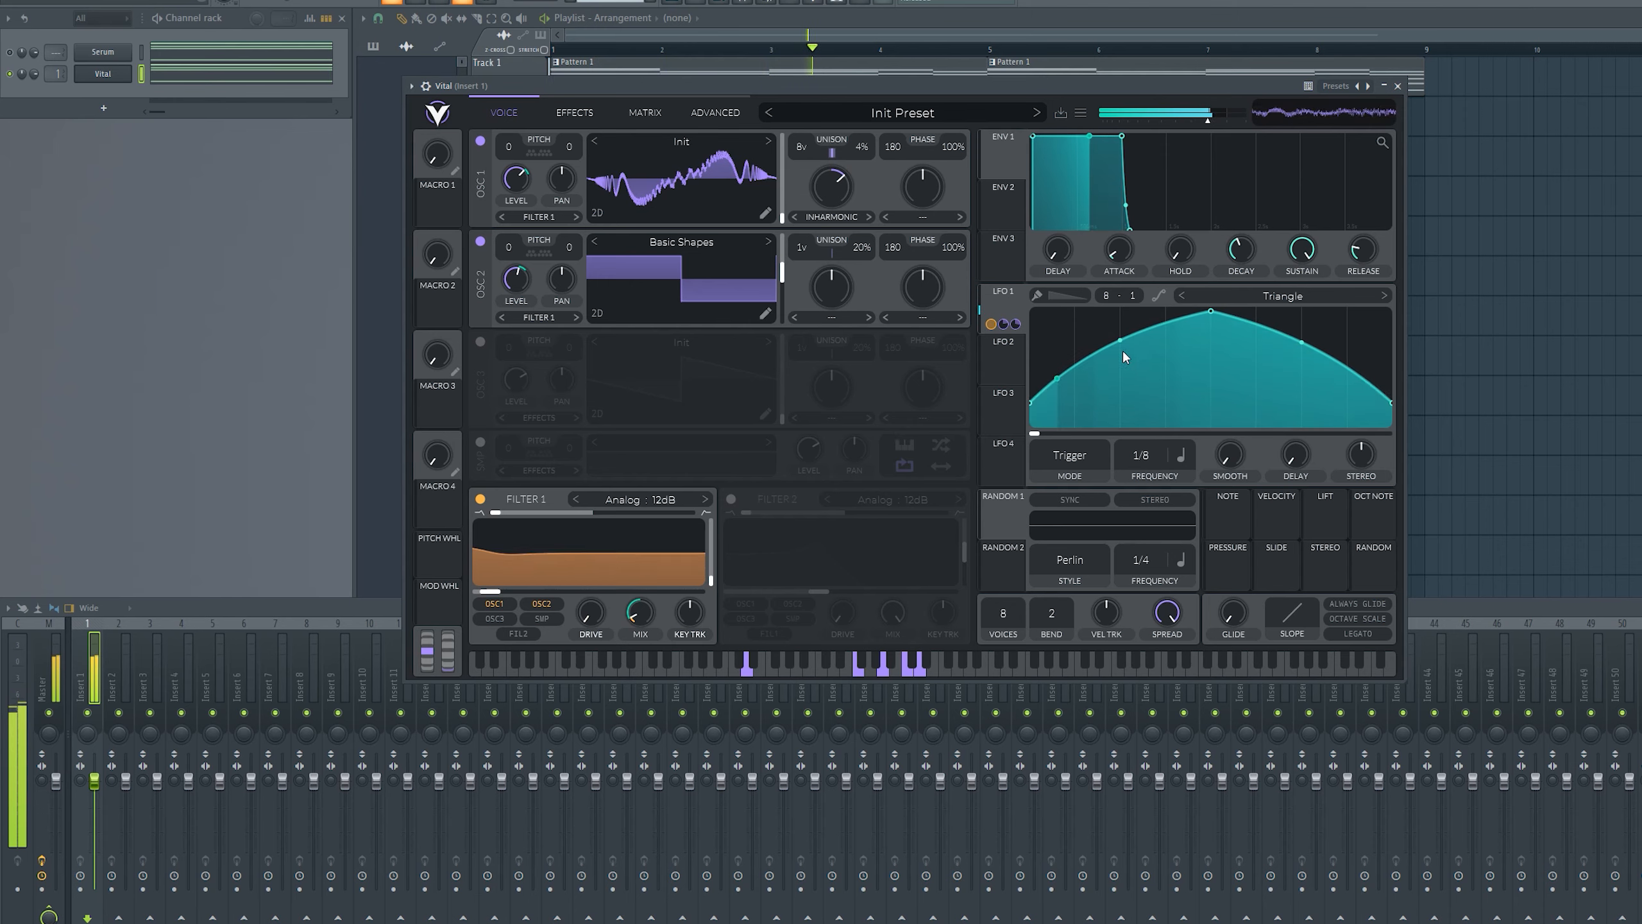
mouse_move(1121, 341)
left_mouse_down()
mouse_move(1121, 385)
mouse_move(1119, 339)
left_mouse_up()
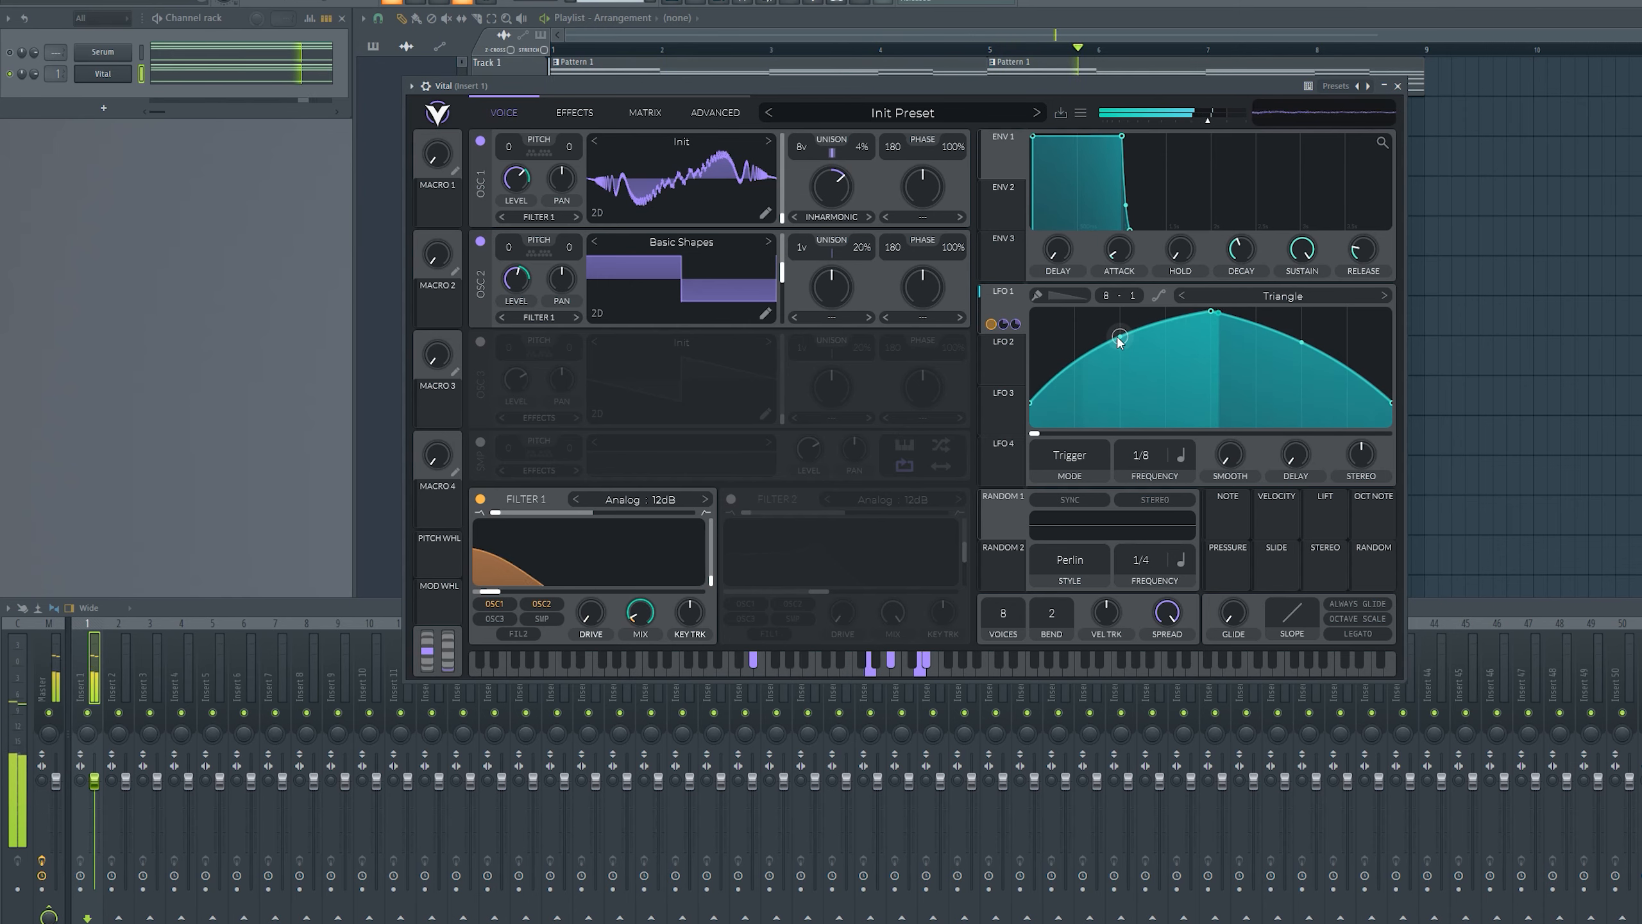
Open the chord pattern in the piano roll and move back through it to examine the chord notes
left_click_drag(950, 84, 923, 112)
left_click(868, 84)
double_click(868, 86)
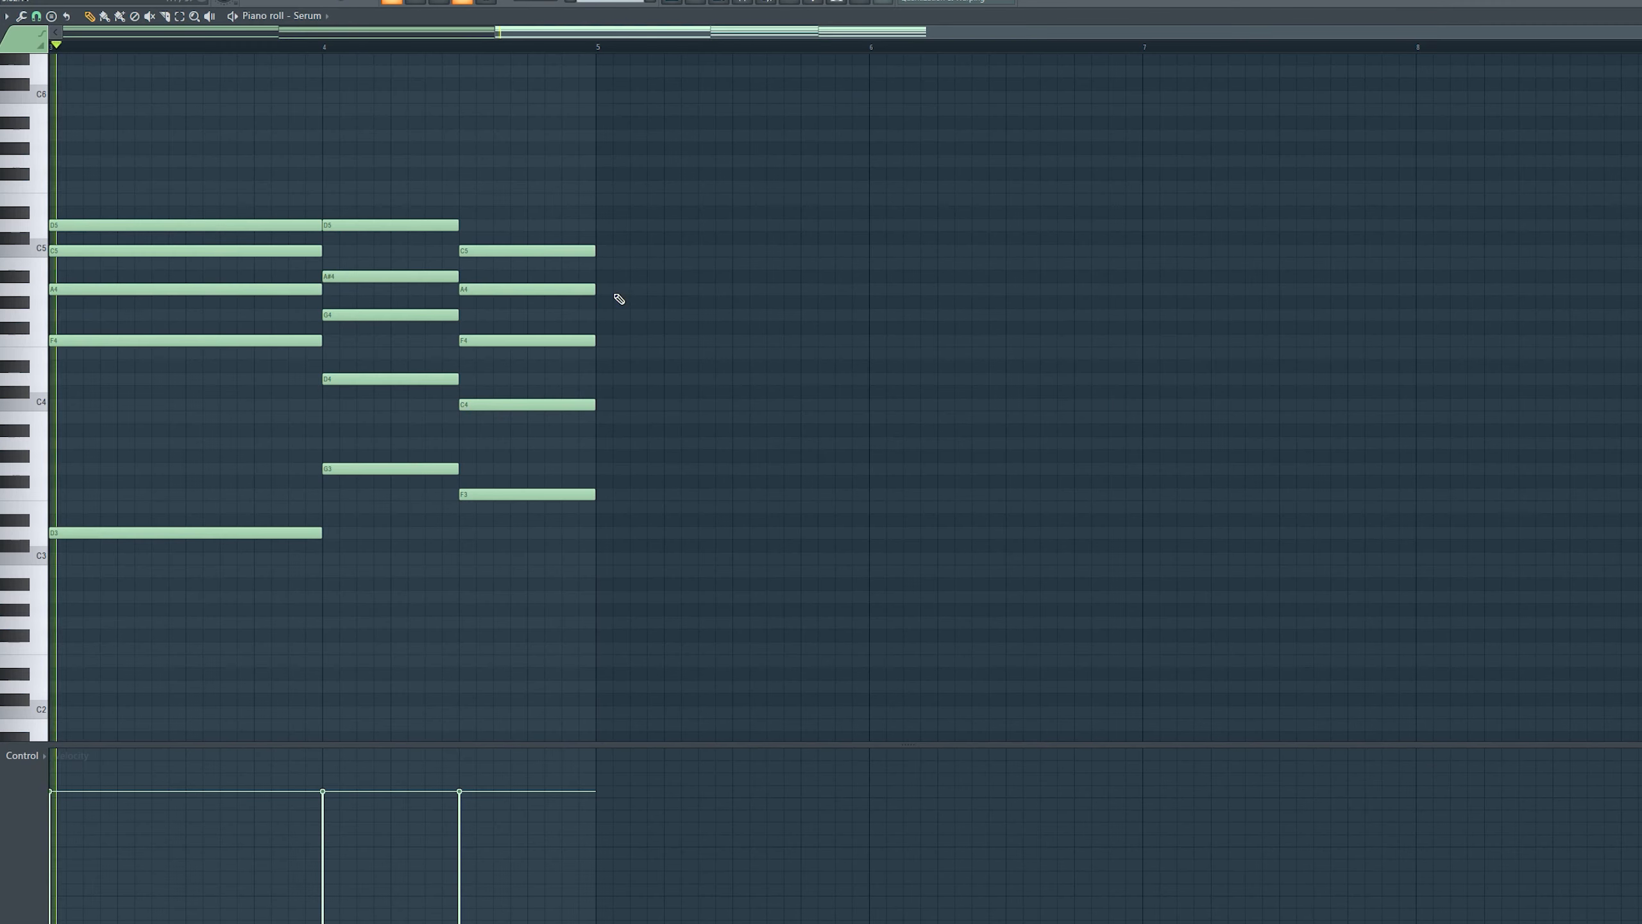
left_click_drag(663, 33, 213, 36)
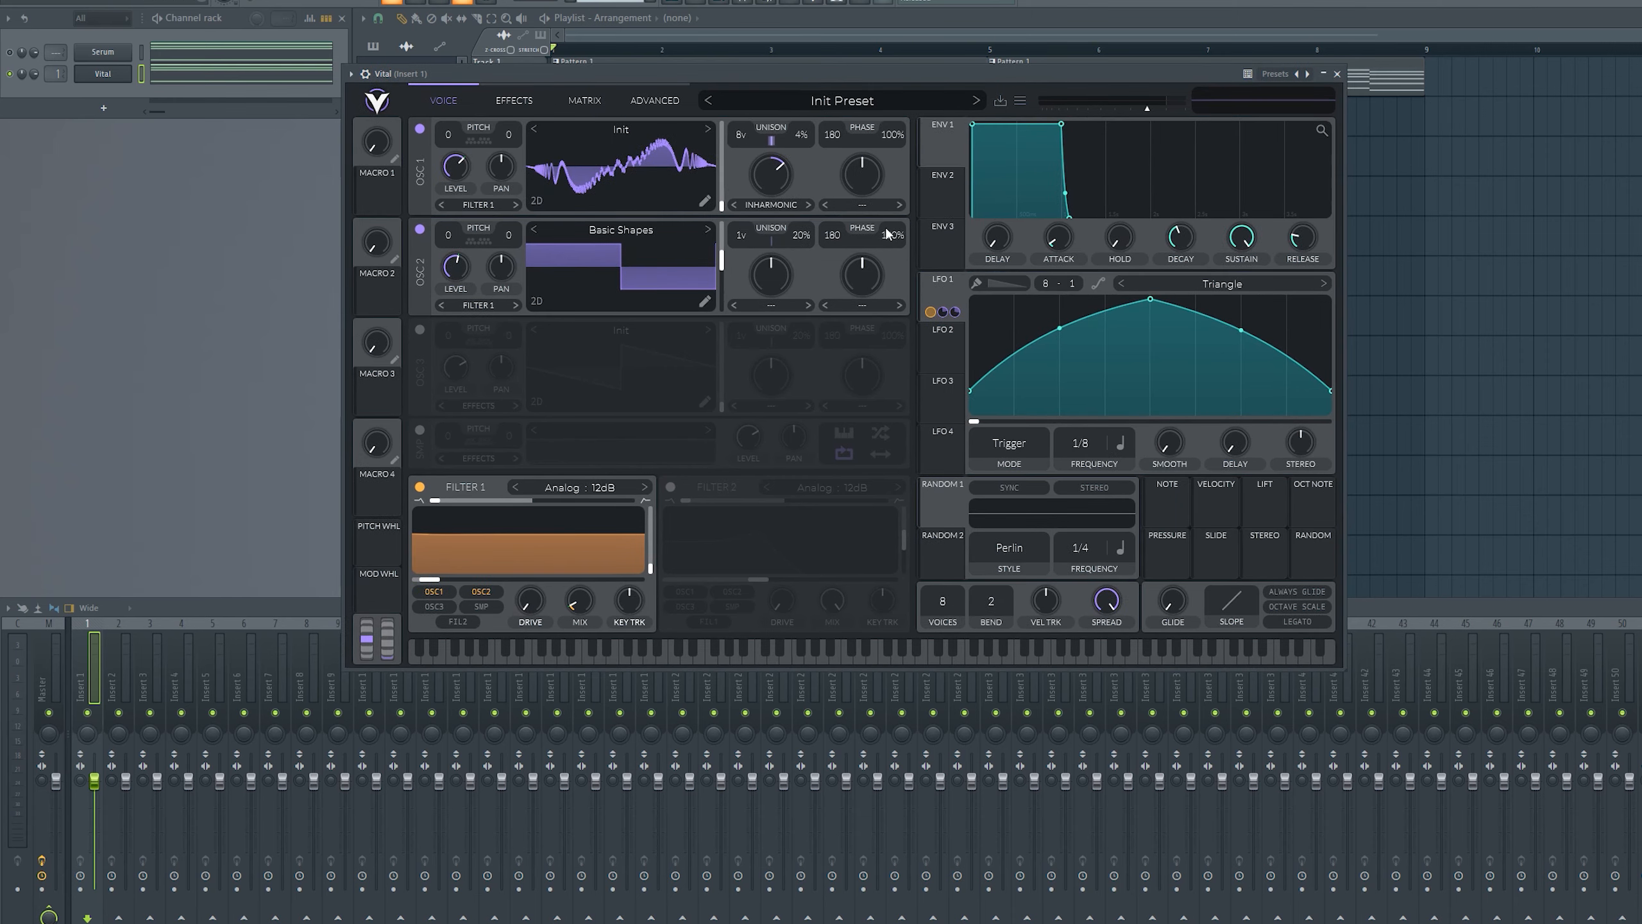
left_click_drag(794, 76, 852, 89)
left_click_drag(804, 77, 865, 90)
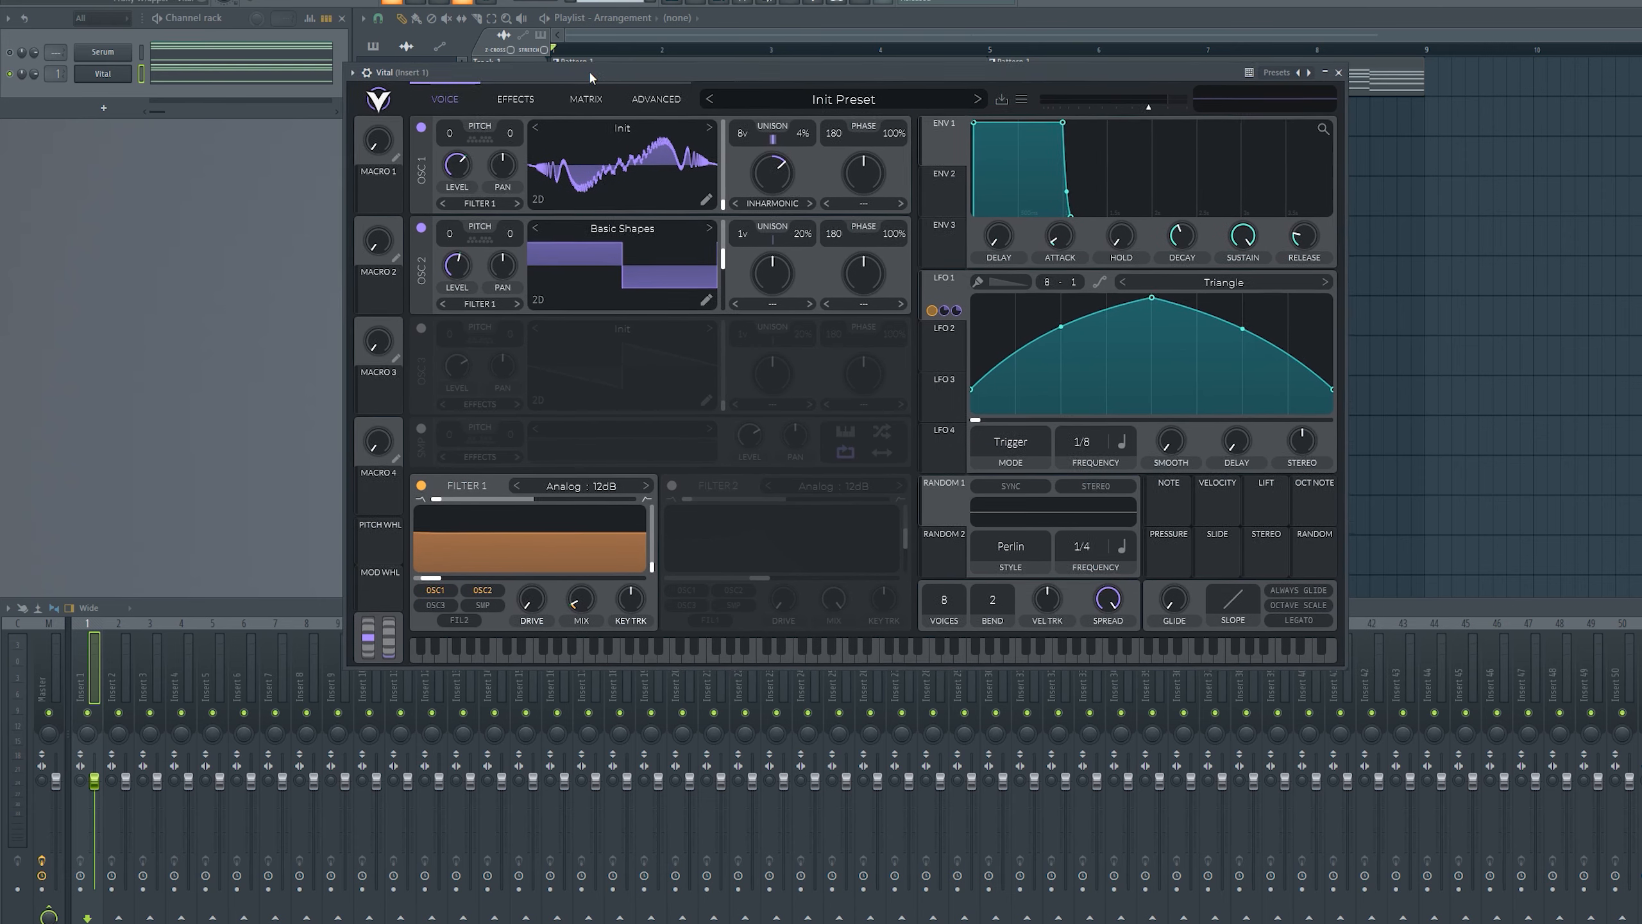
left_click_drag(800, 79, 861, 90)
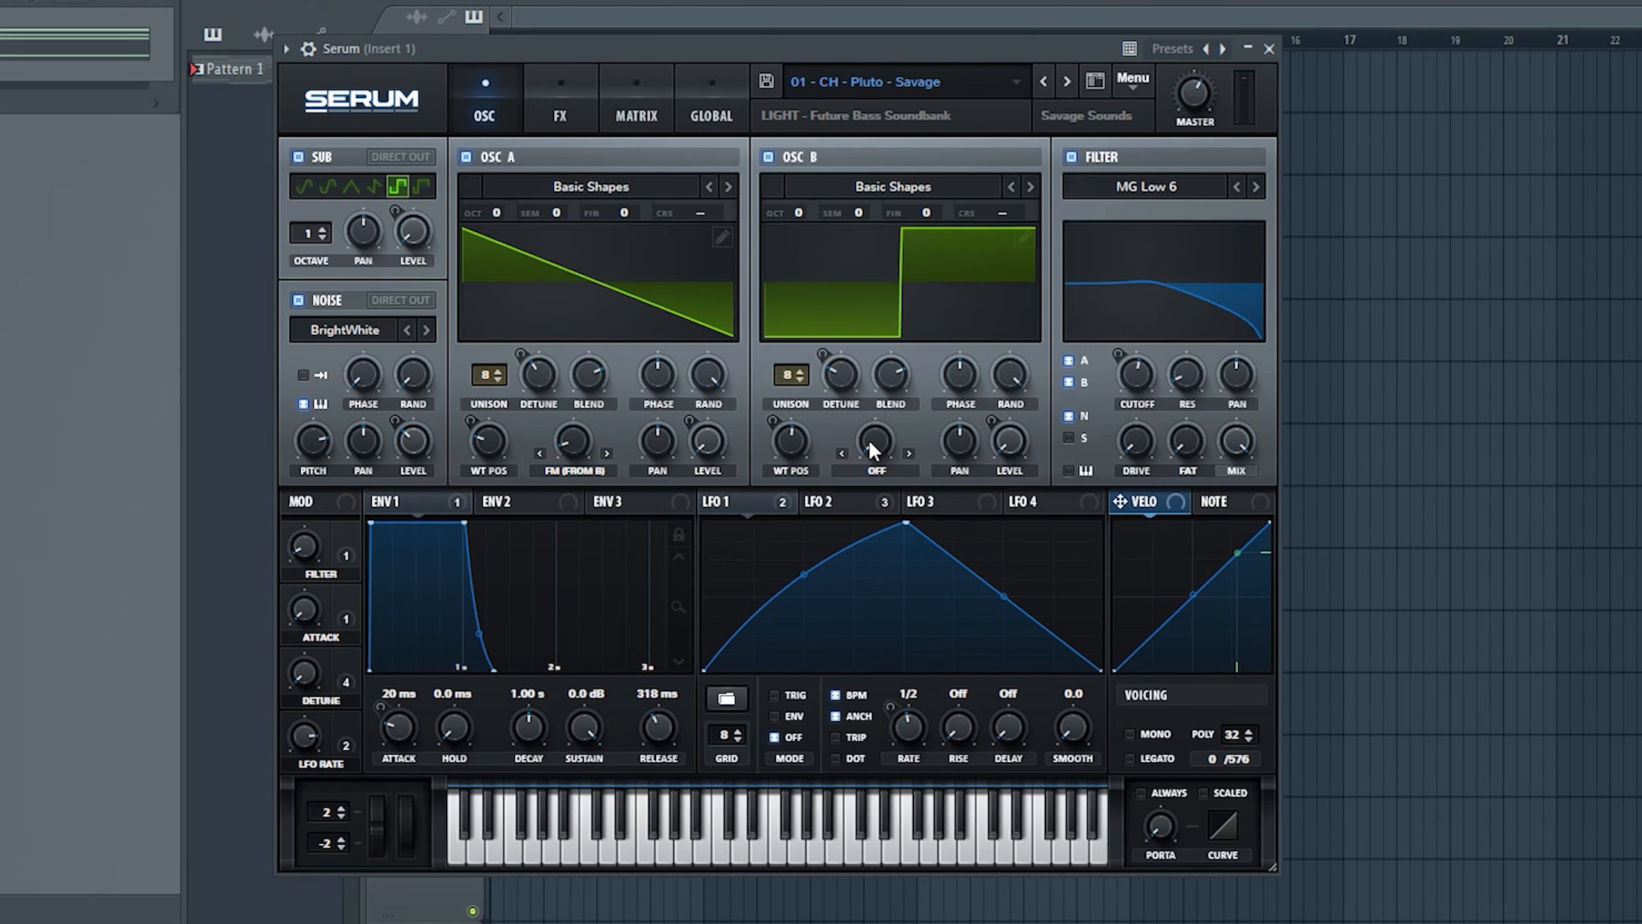
Audition Serum's LIGHT - Future Bass Soundbank chord presets one after another, from 01 - CH - Pluto through 14 - CH - Freak
left_click(1065, 82)
left_click(1070, 82)
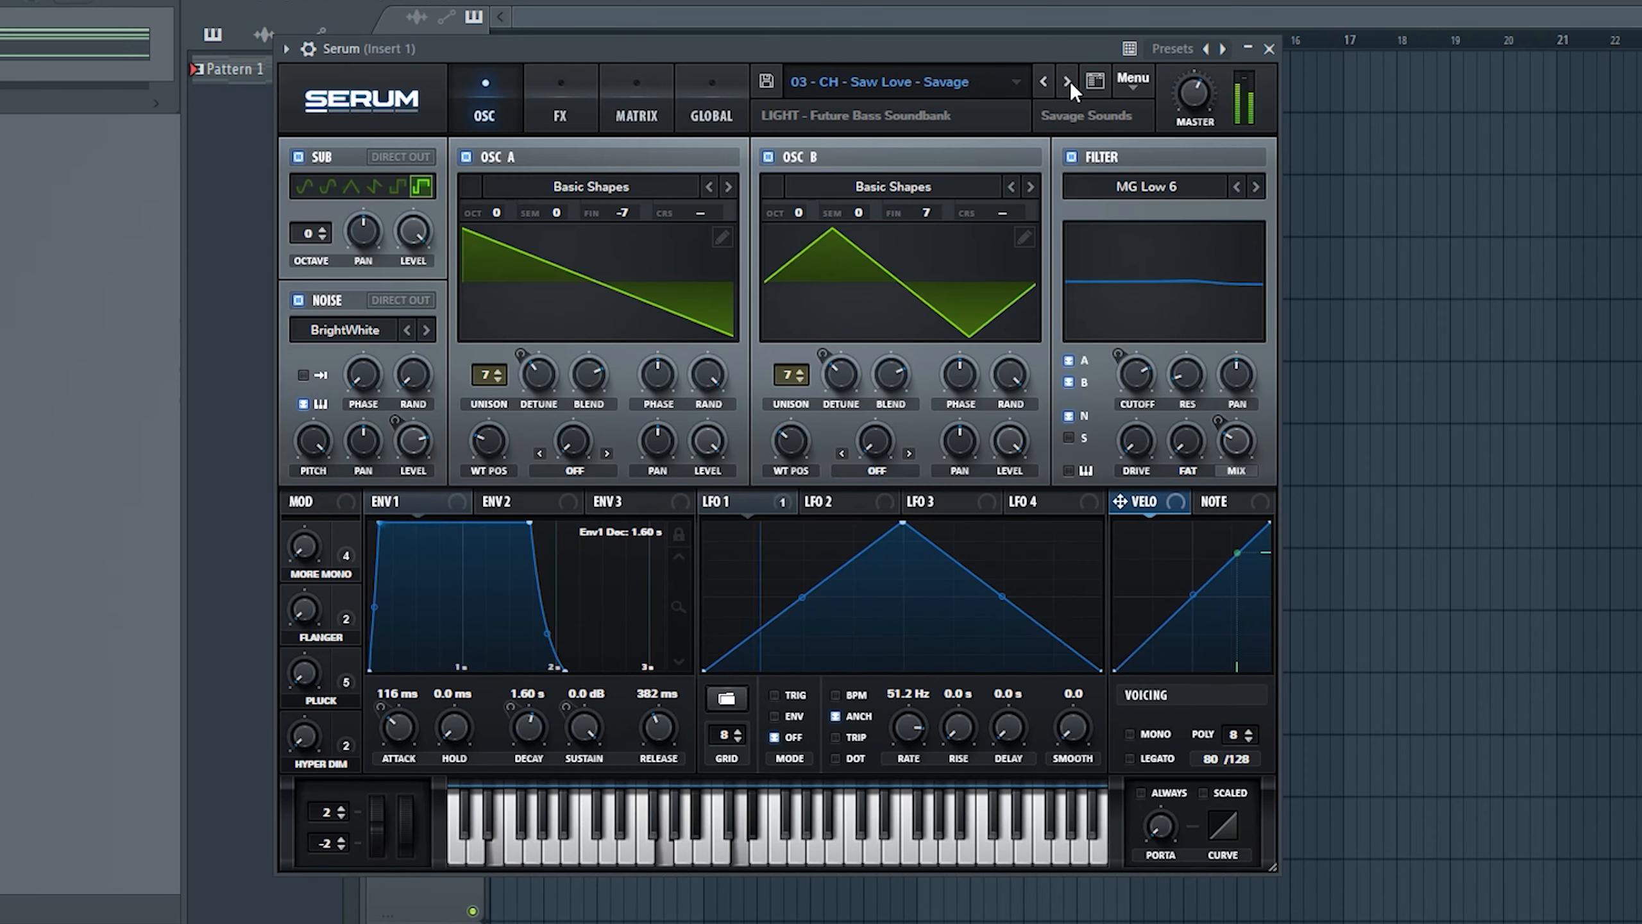
left_click(1069, 81)
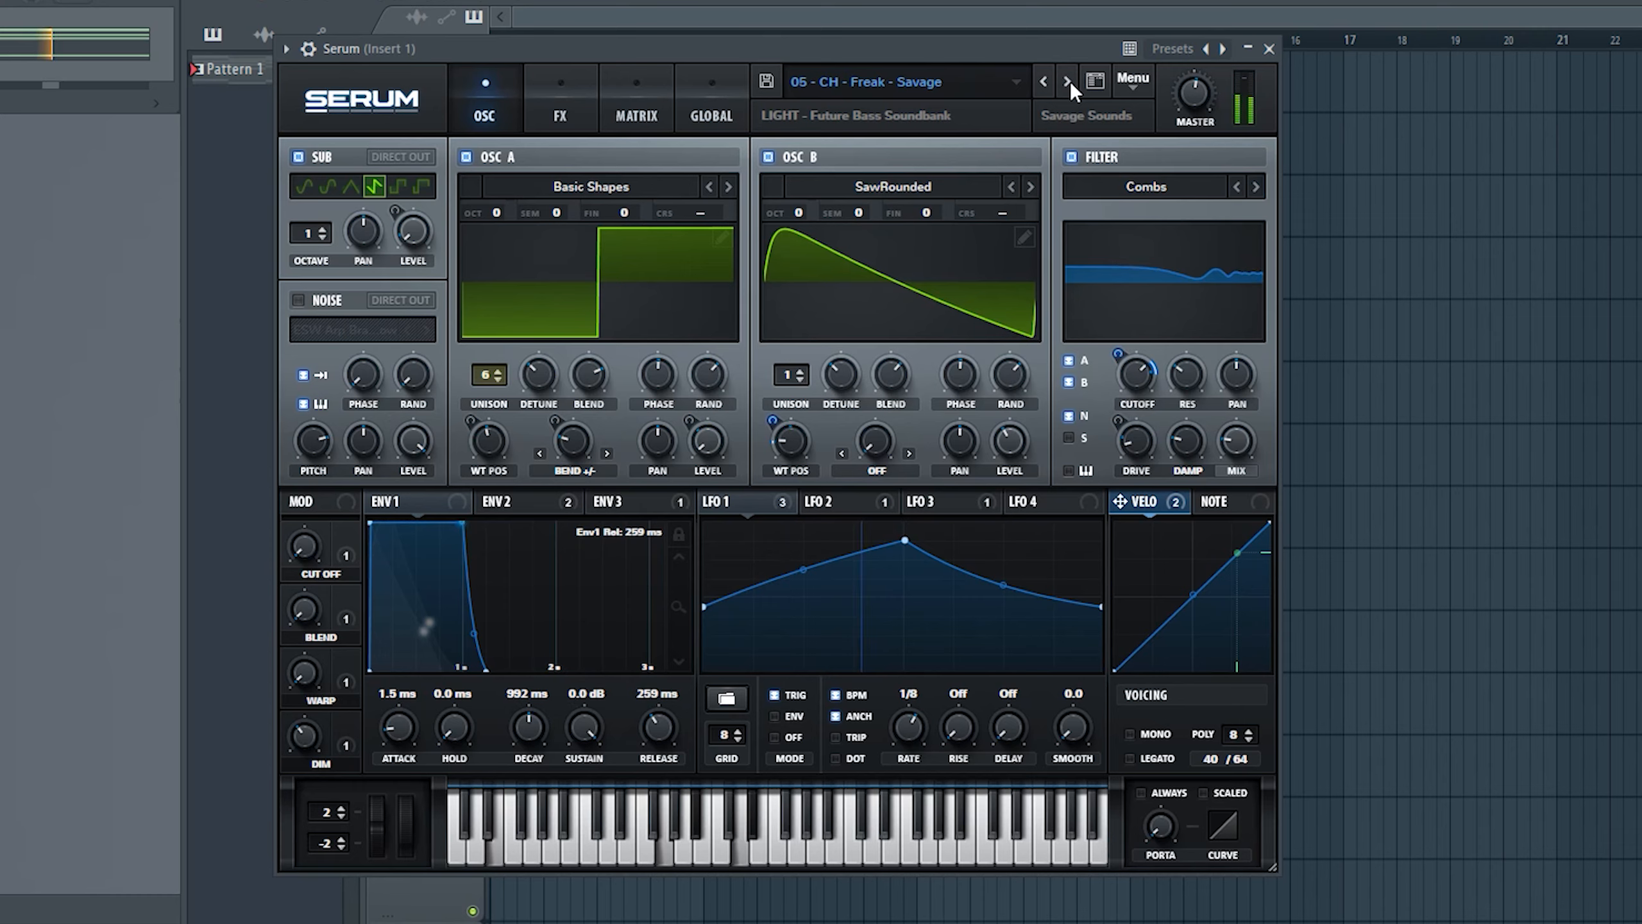
left_click(1070, 81)
left_click(1070, 81)
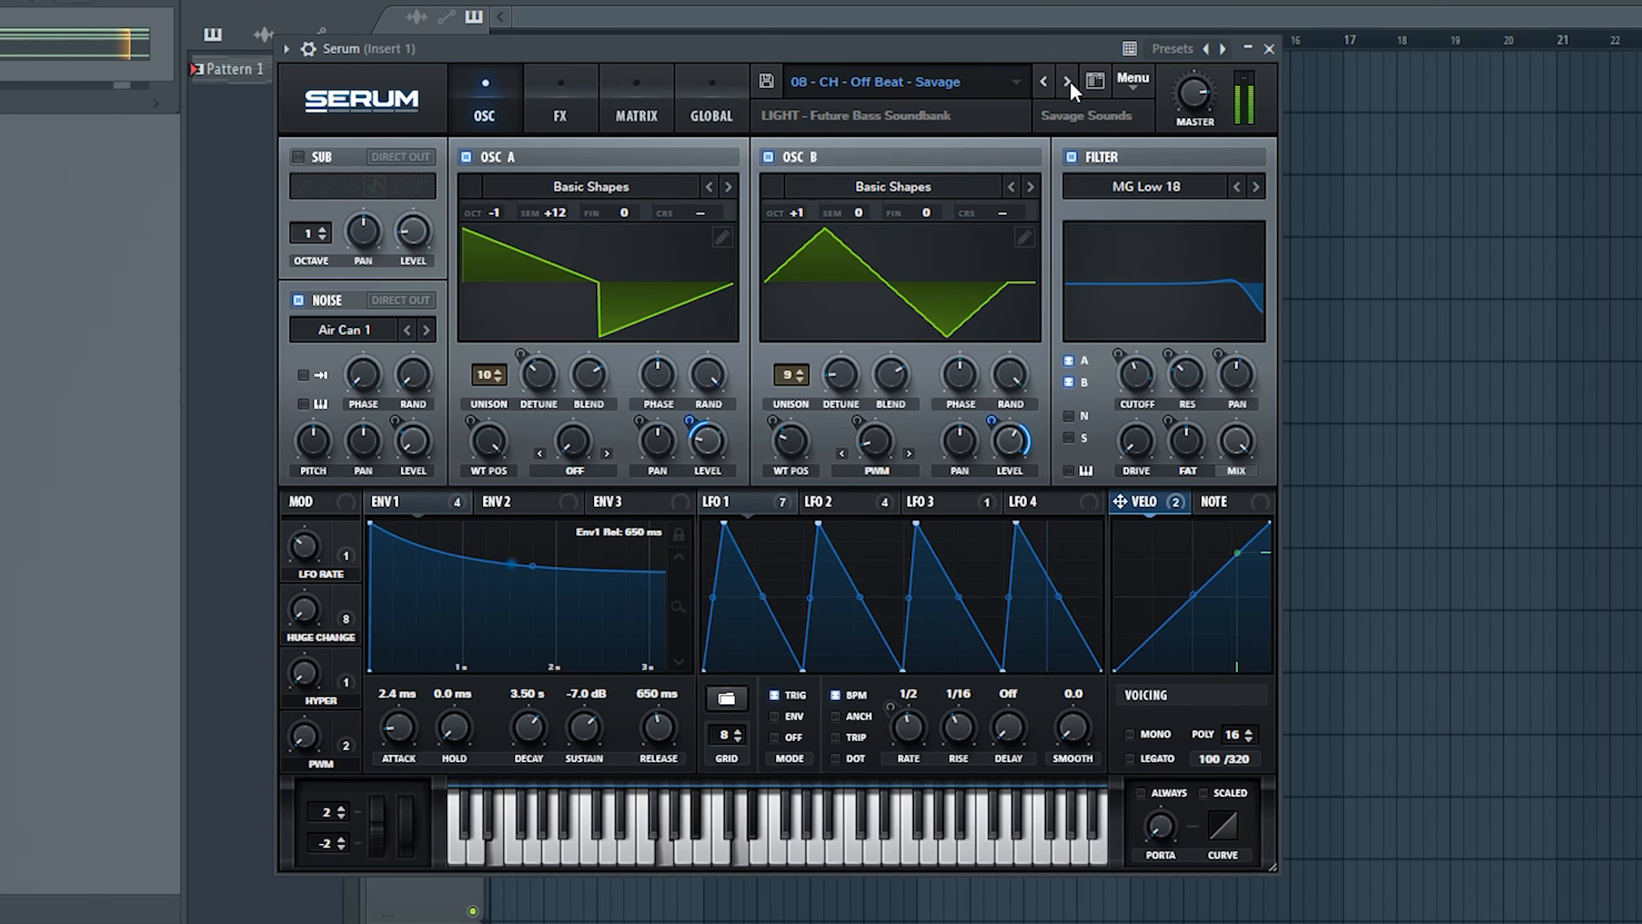
left_click(1070, 81)
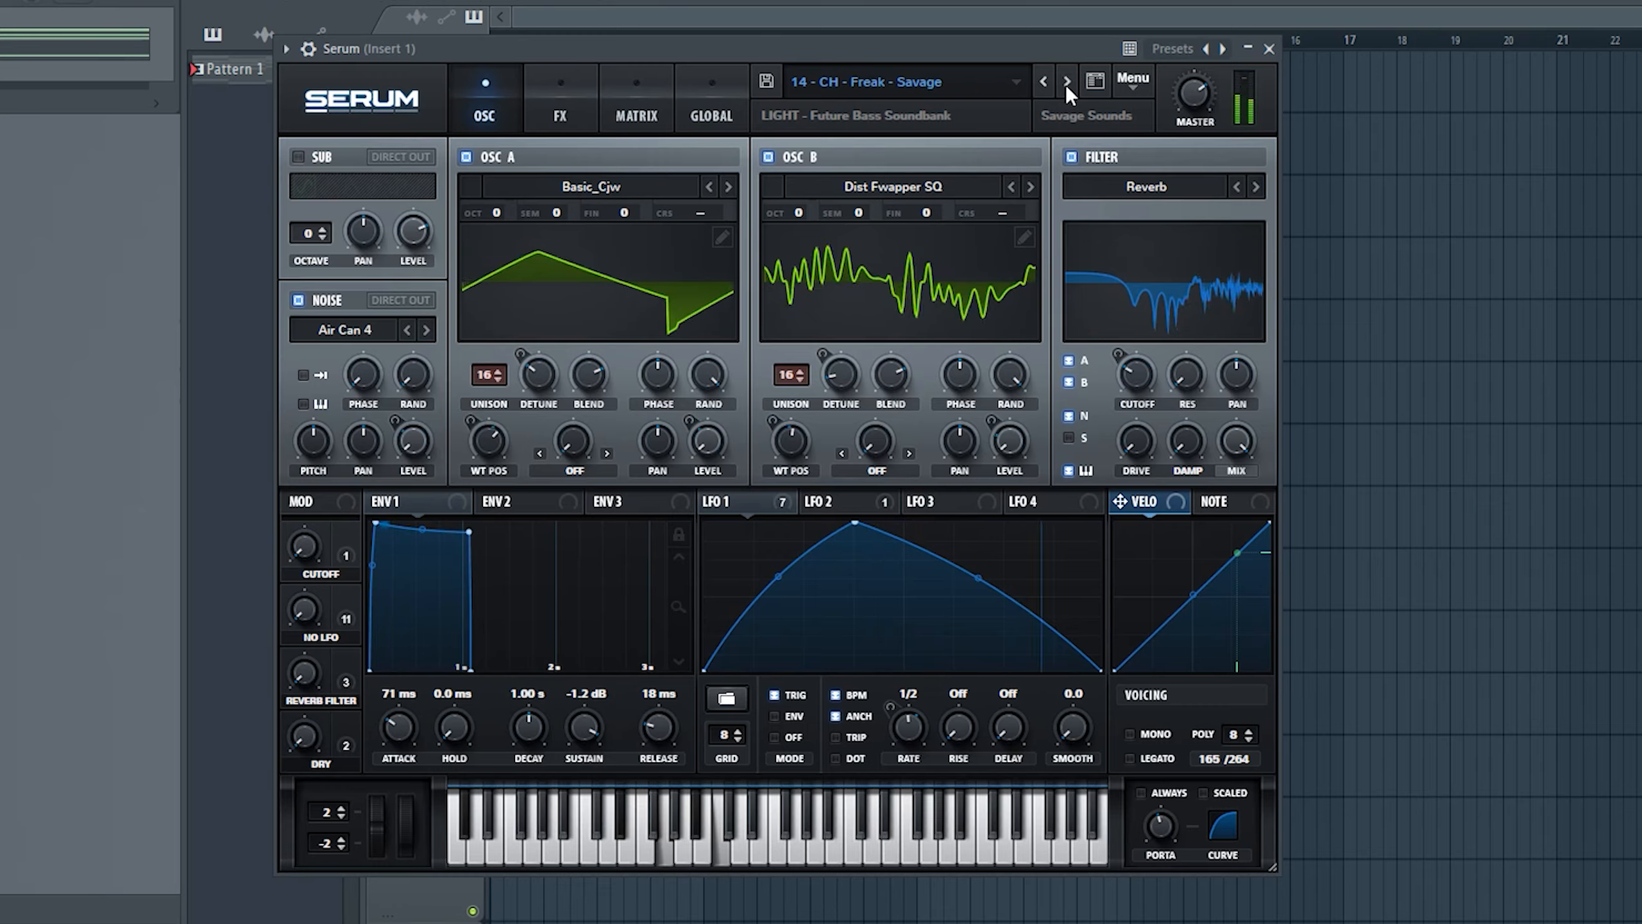